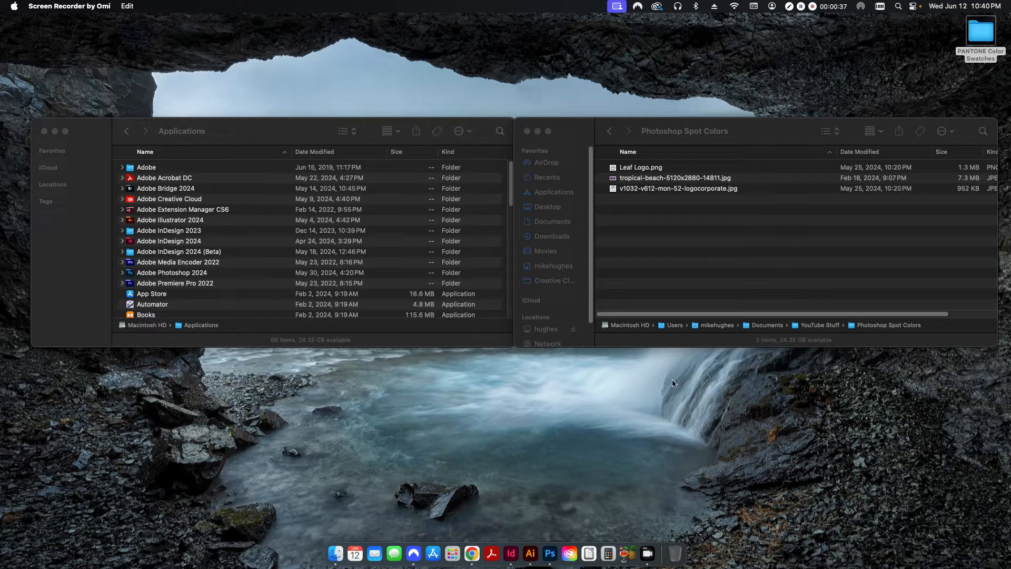
# - Launch and close Creative Cloud, then bring the Photoshop Spot Colors folder window forward
pyautogui.click(569, 553)
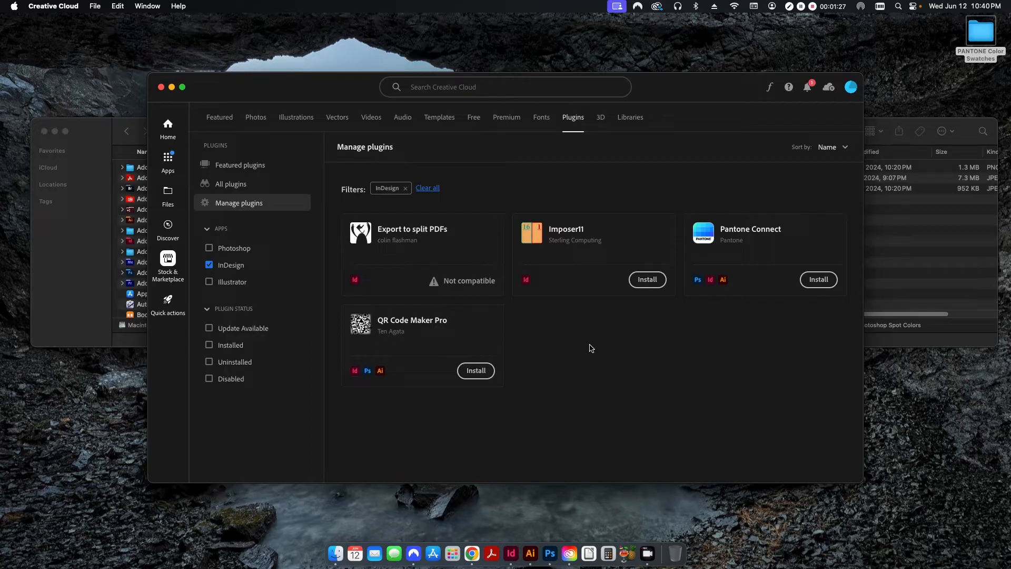
pyautogui.click(161, 87)
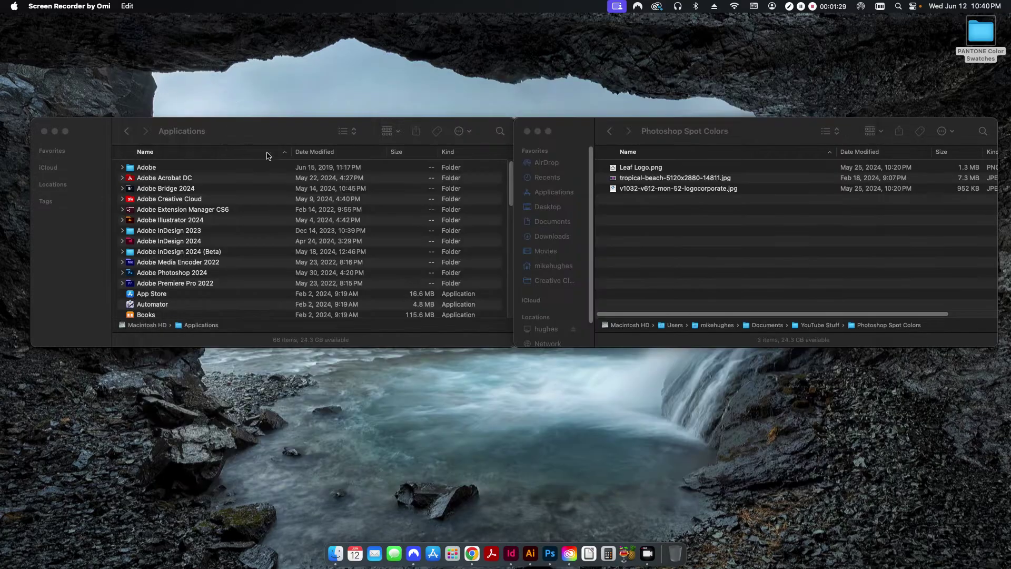
pyautogui.click(658, 281)
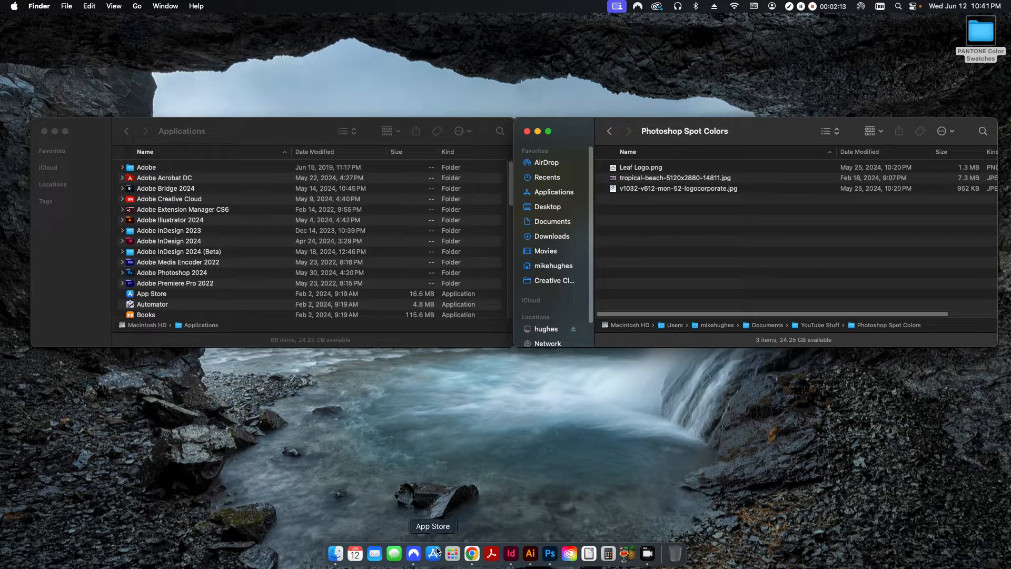
# - Show the GitHub Pantone-color-libraries repo in Chrome, then the 'pantone book' Google results
pyautogui.click(471, 553)
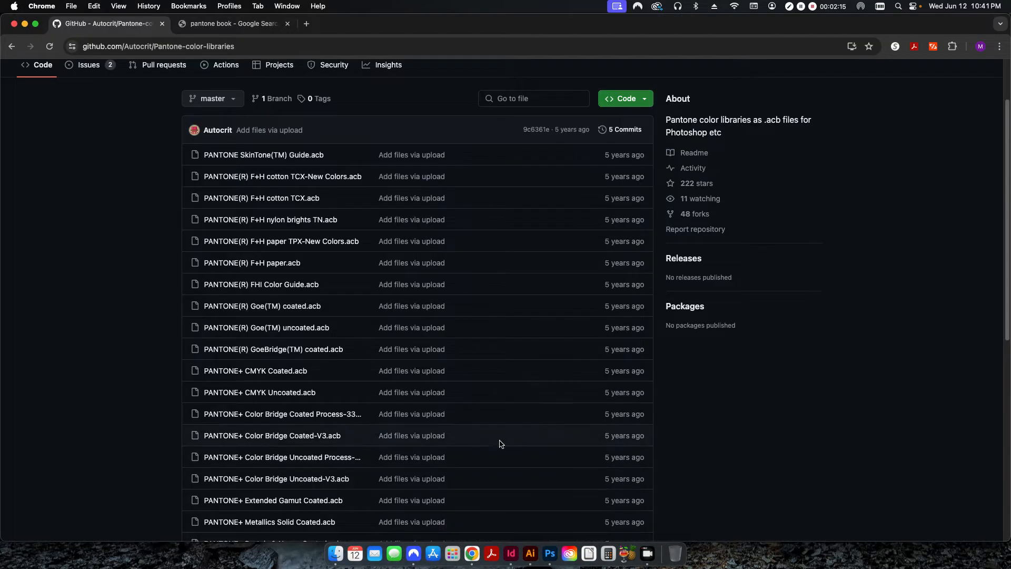
pyautogui.click(215, 23)
pyautogui.moveTo(446, 305)
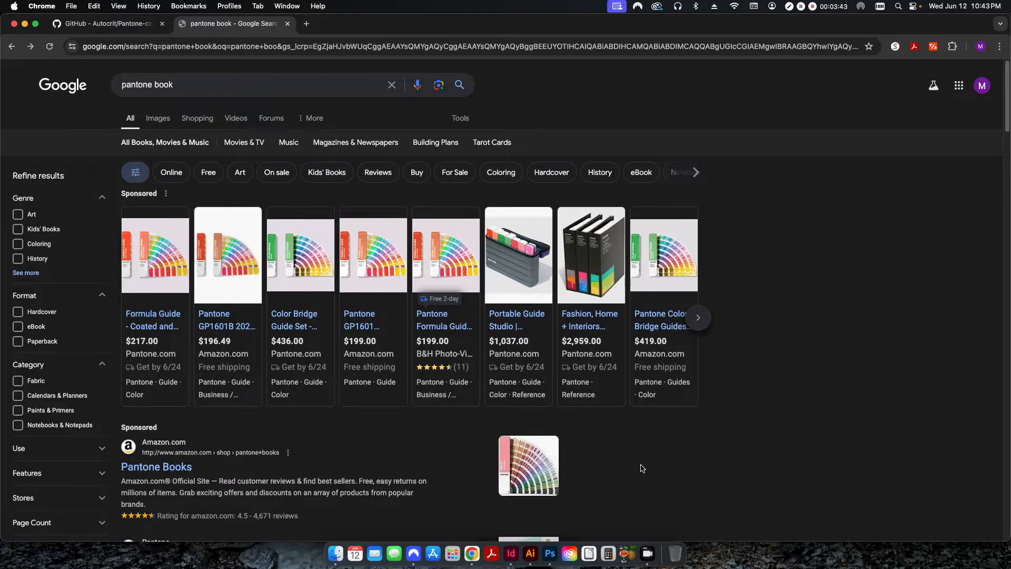
# - Switch from Chrome back to the Finder windows with Cmd+Tab
pyautogui.press('super+Tab')
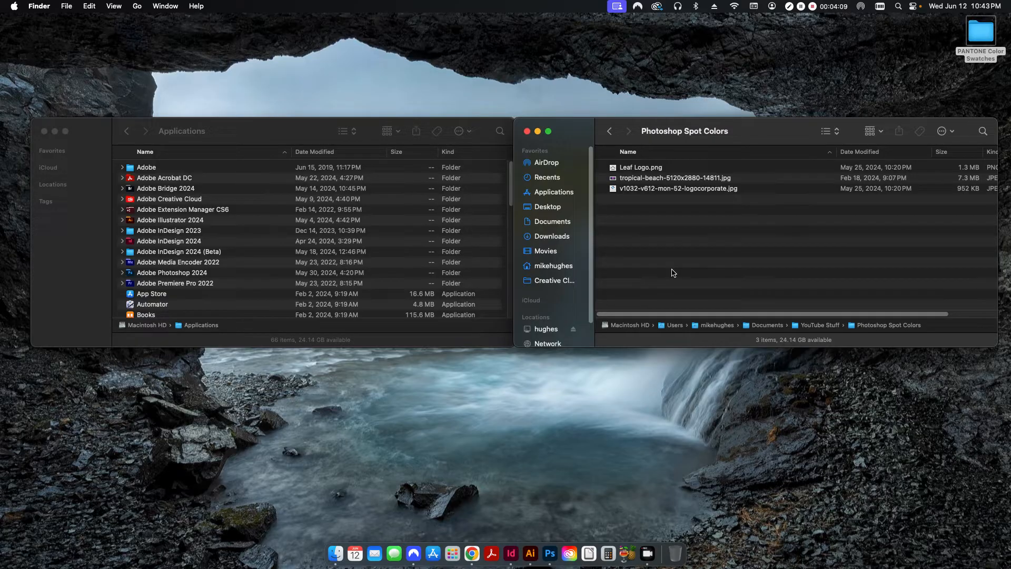
pyautogui.click(980, 33)
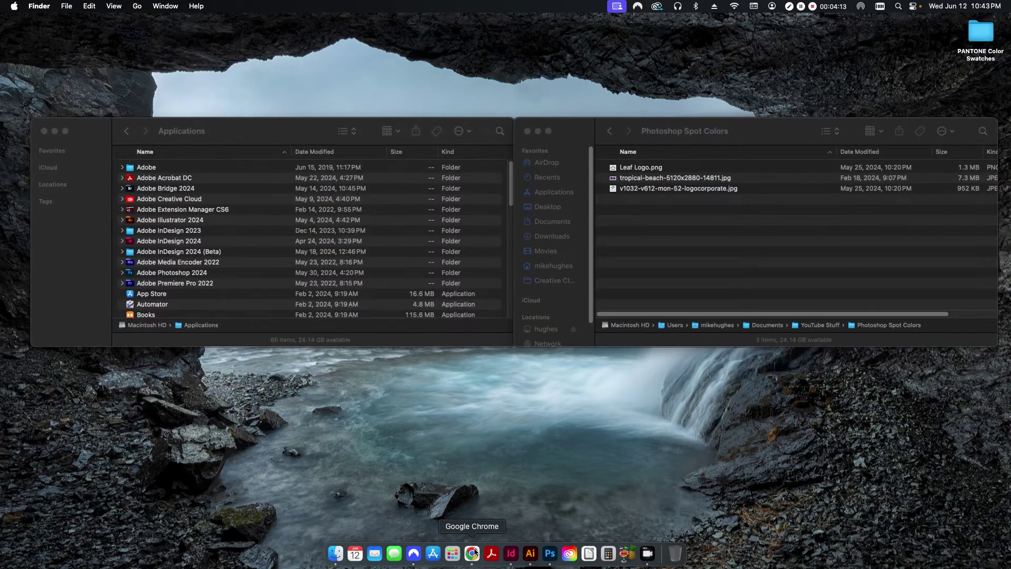
pyautogui.click(472, 553)
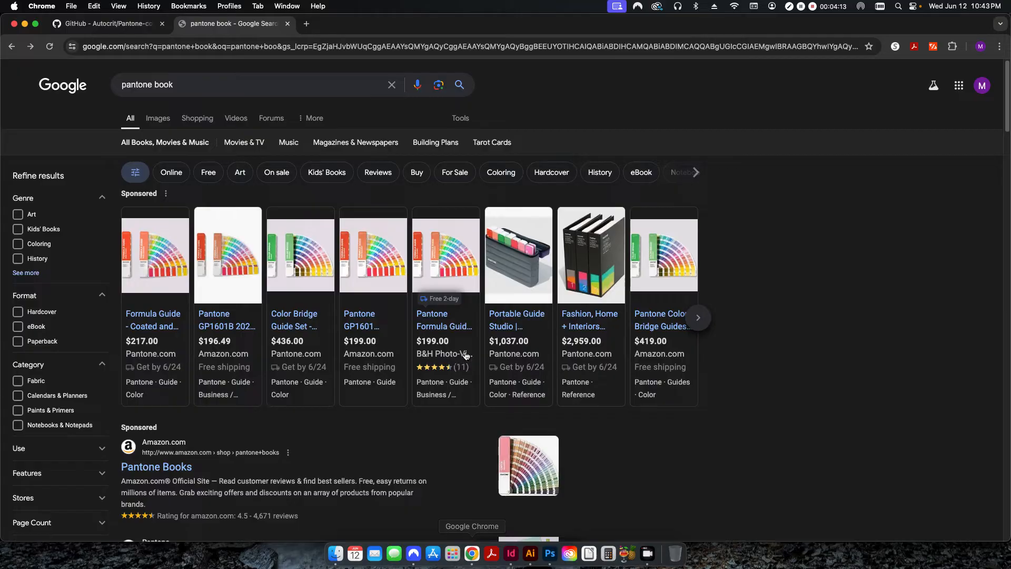
pyautogui.click(107, 23)
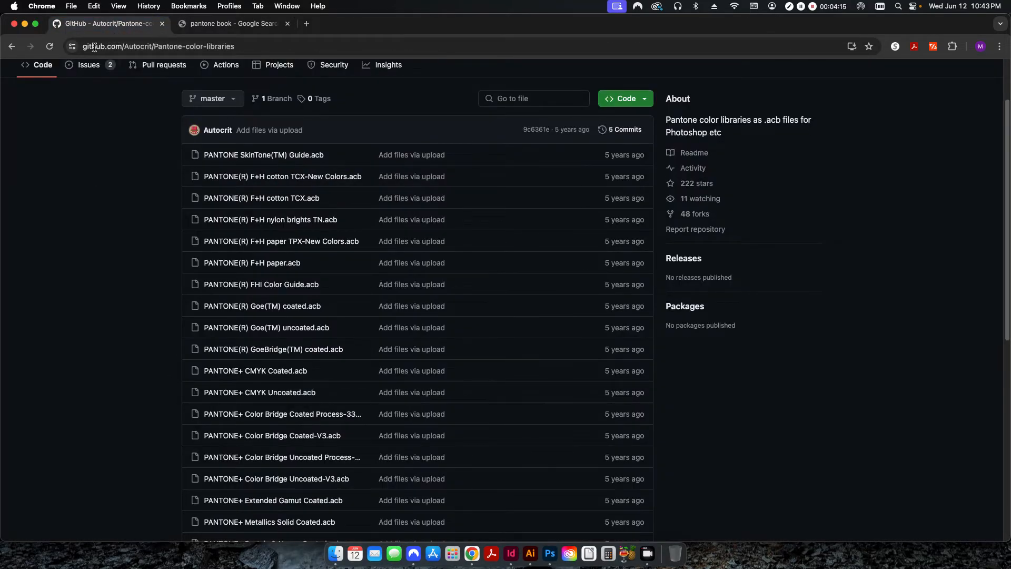
pyautogui.scroll(3, 163, 193)
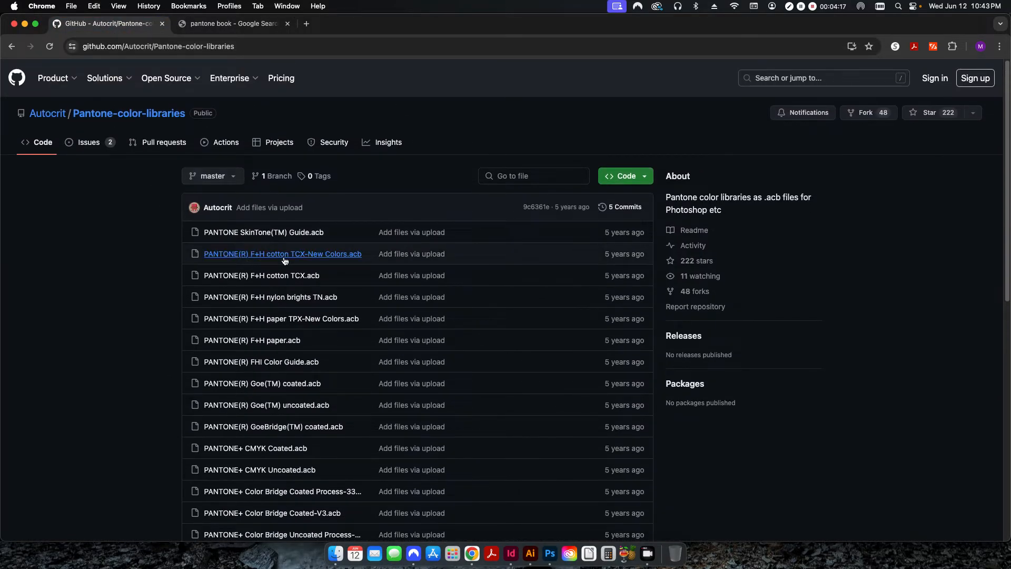
pyautogui.scroll(-5, 164, 240)
pyautogui.scroll(5, 163, 241)
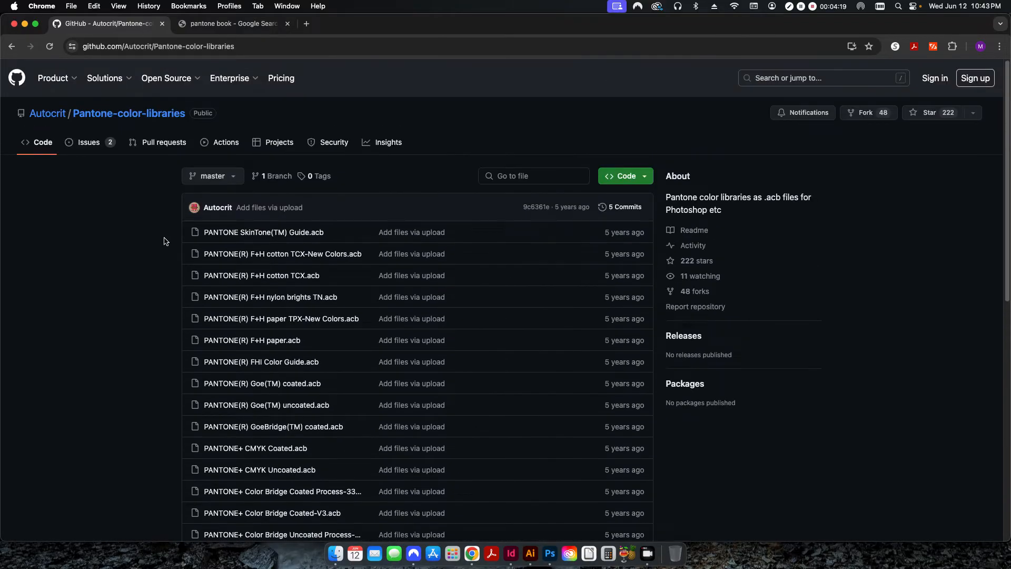
pyautogui.click(606, 233)
pyautogui.click(153, 233)
pyautogui.click(627, 179)
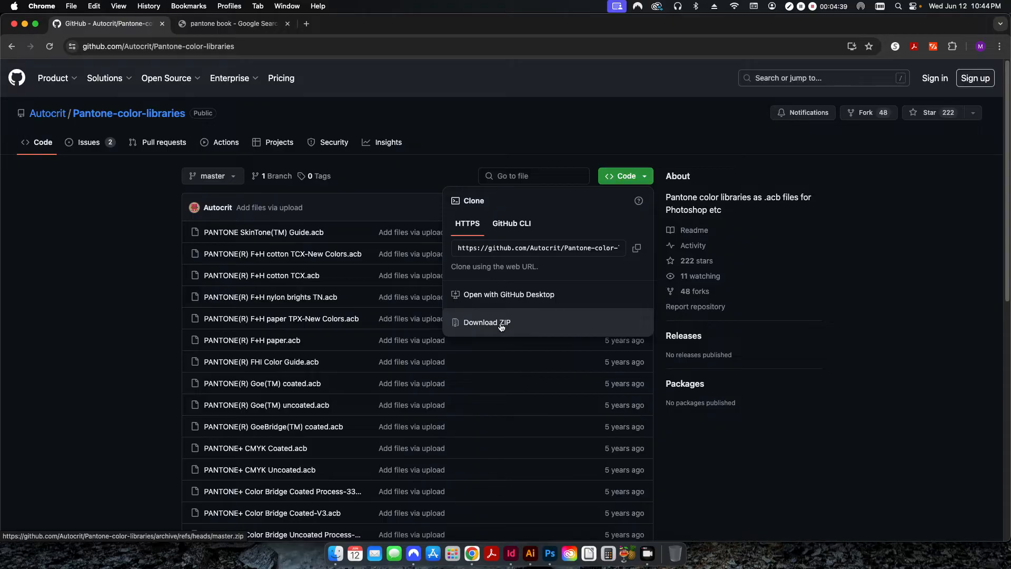
pyautogui.click(158, 324)
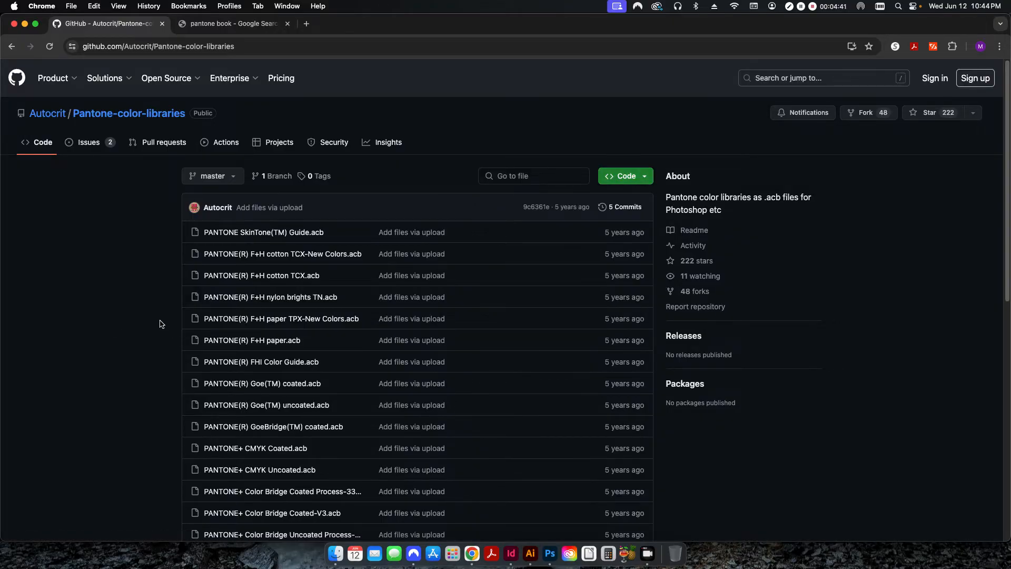
pyautogui.press('super+Tab')
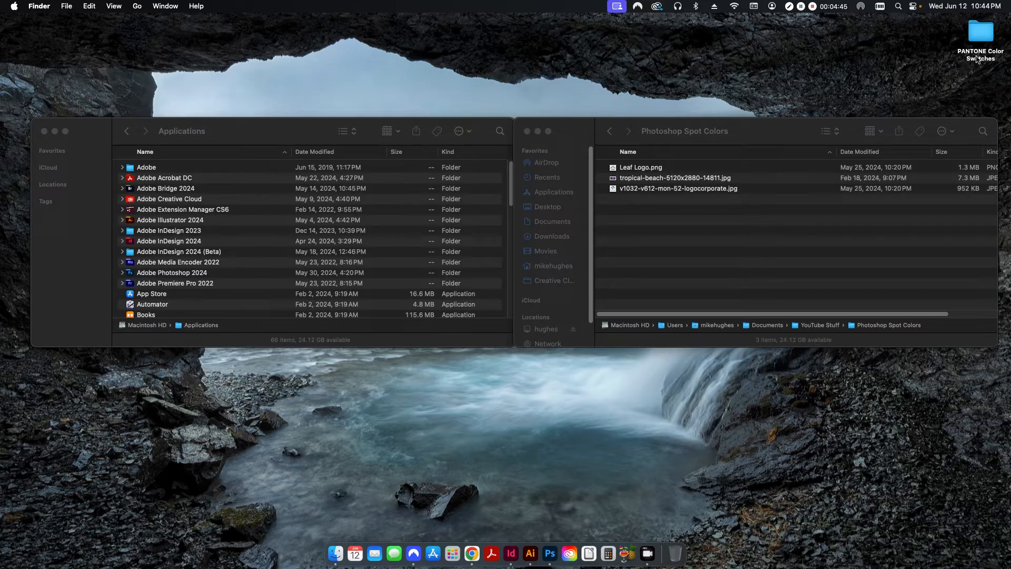
# - Open the desktop PANTONE Color Swatches folder and move its window to the right
pyautogui.doubleClick(975, 30)
pyautogui.moveTo(578, 158); pyautogui.dragTo(649, 160)
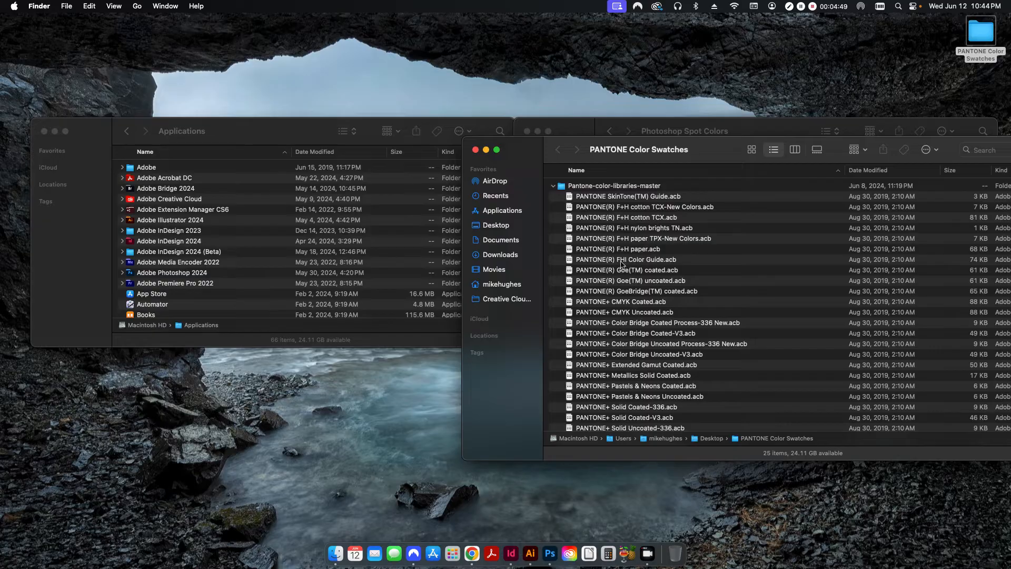
pyautogui.scroll(-1, 640, 261)
pyautogui.scroll(1, 640, 324)
pyautogui.click(294, 143)
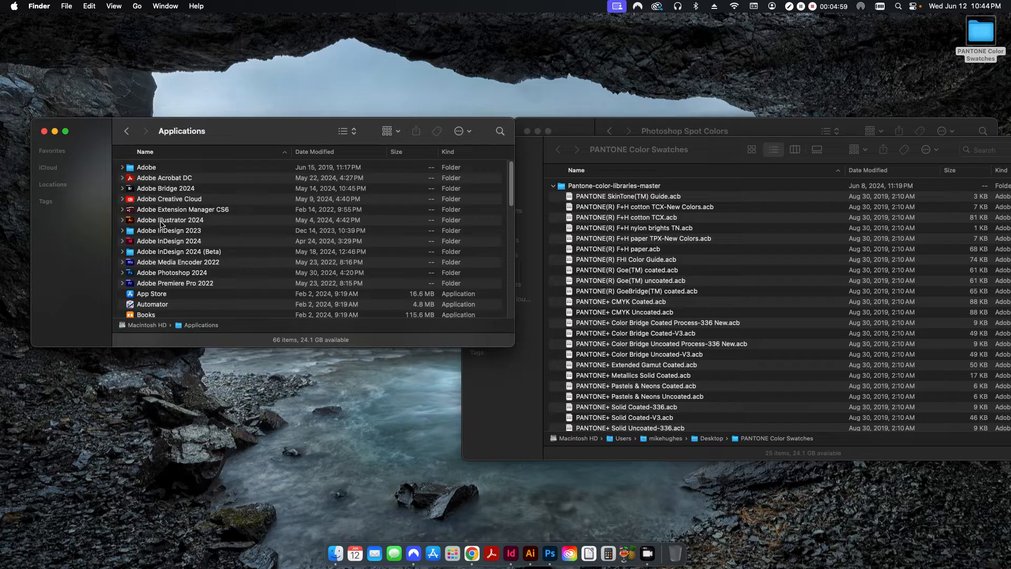
# - Navigate to Adobe Illustrator 2024 > Presets > en_US > Swatches > Color Books in the left window
pyautogui.doubleClick(159, 221)
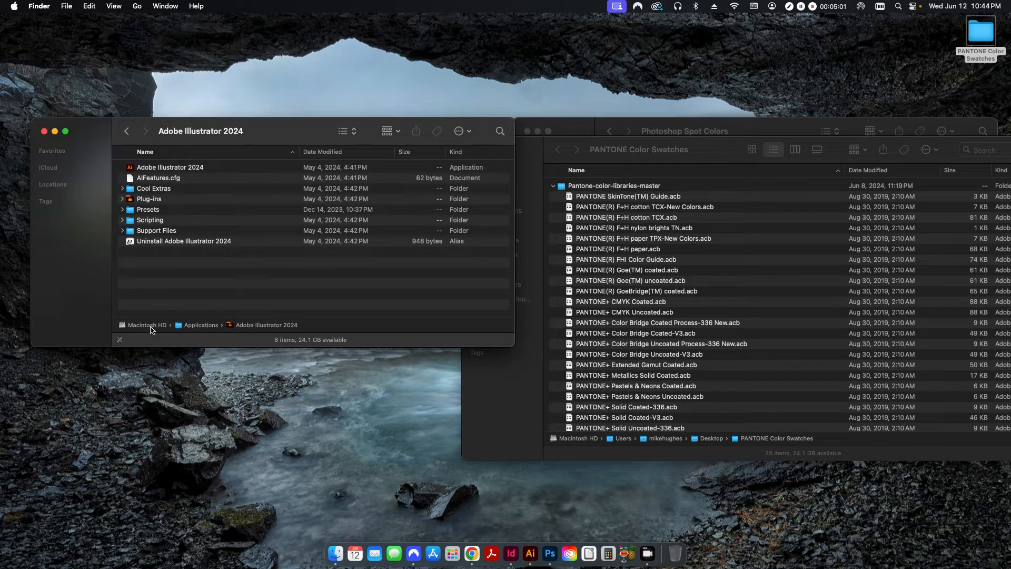
pyautogui.doubleClick(201, 325)
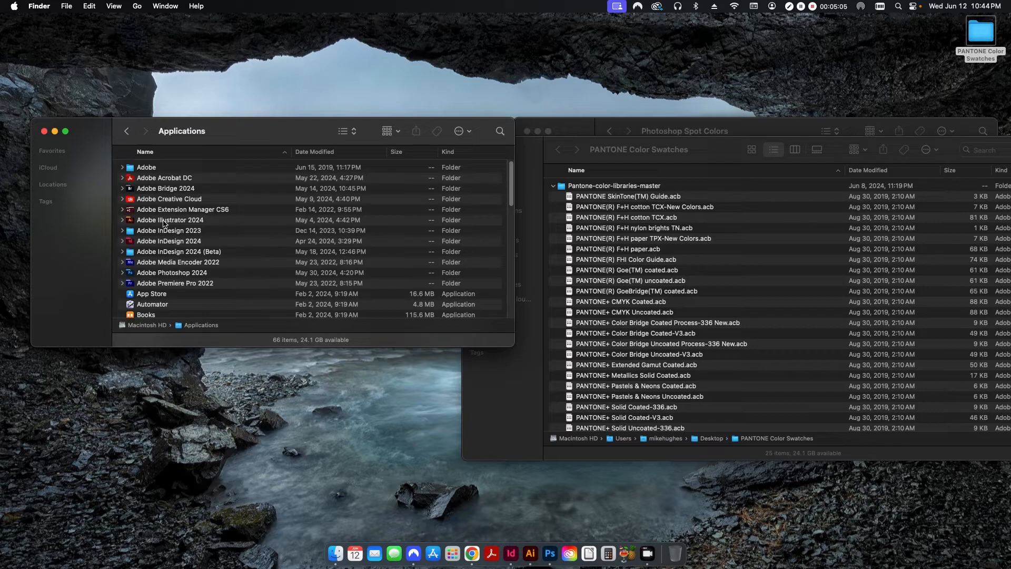
pyautogui.doubleClick(162, 221)
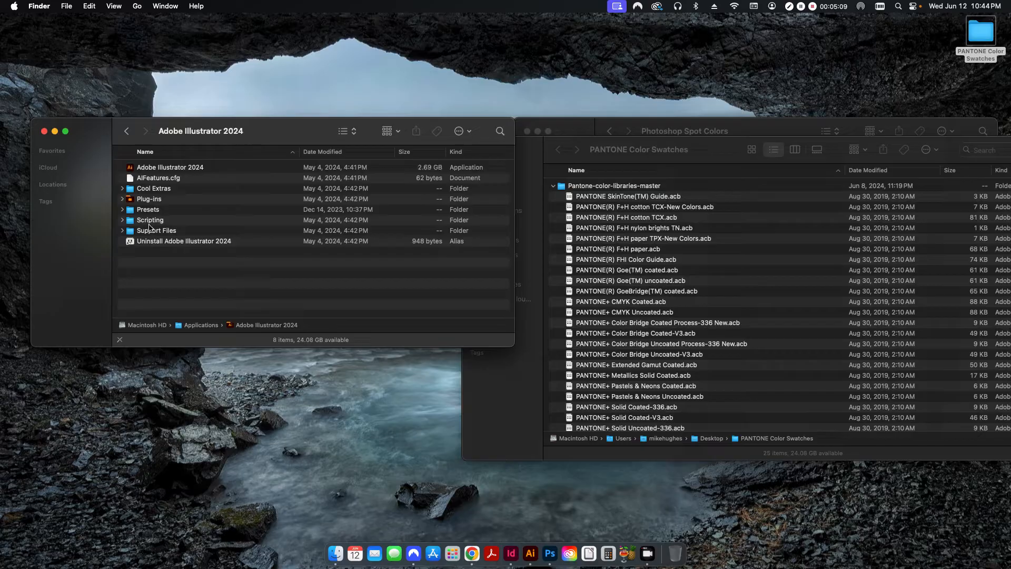
pyautogui.click(147, 210)
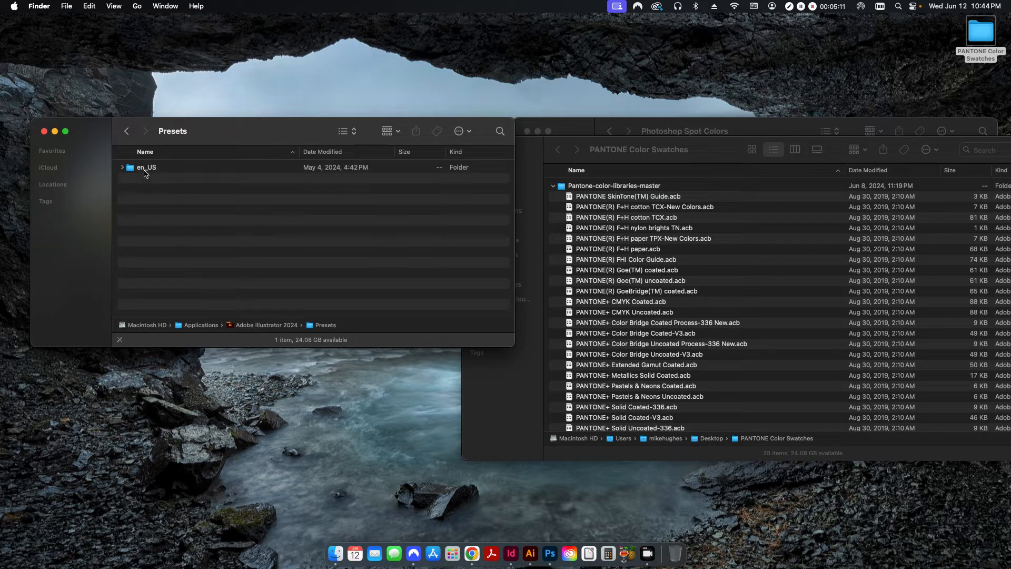
pyautogui.doubleClick(143, 168)
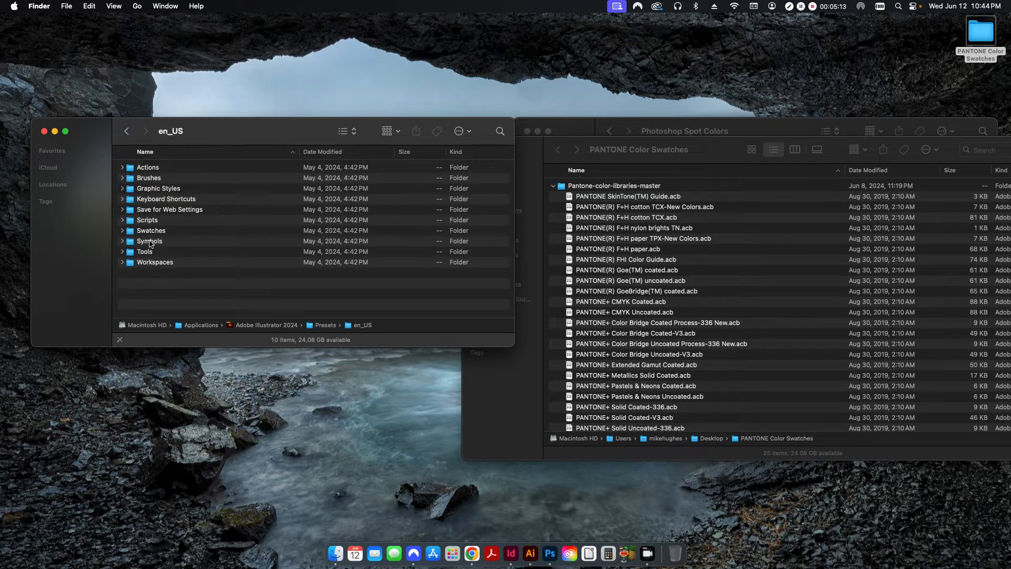
pyautogui.doubleClick(151, 231)
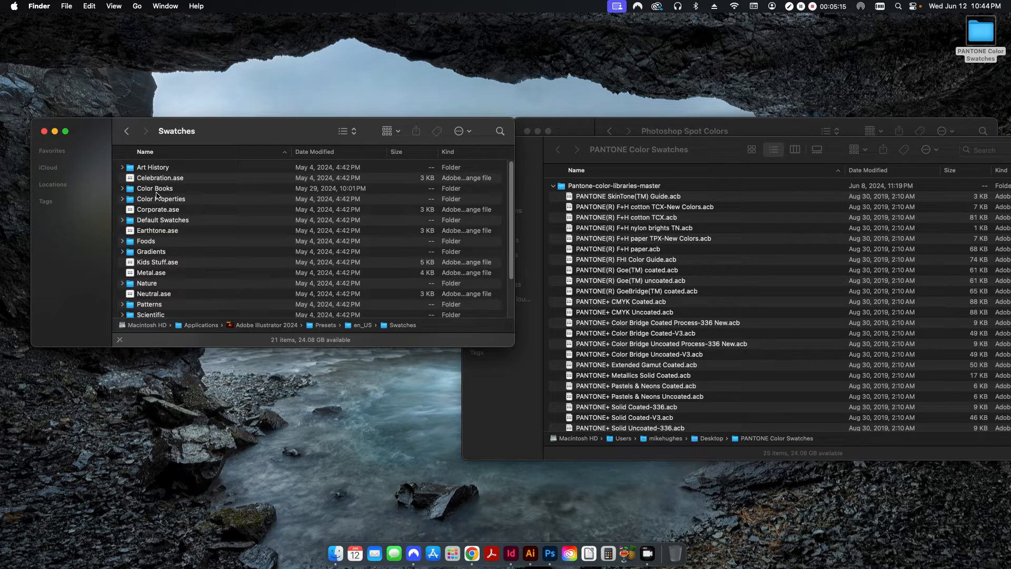
pyautogui.doubleClick(154, 188)
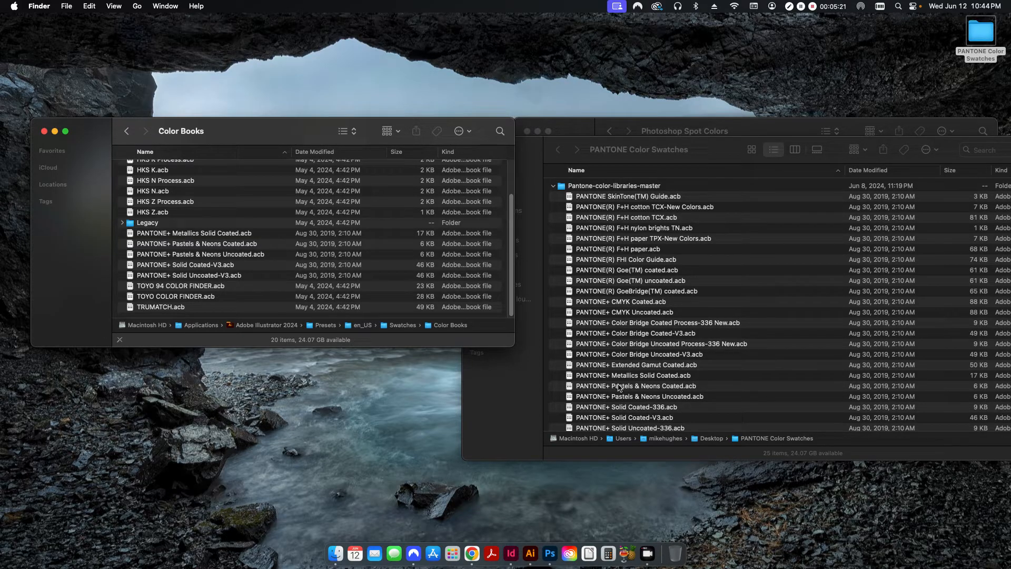
pyautogui.click(679, 400)
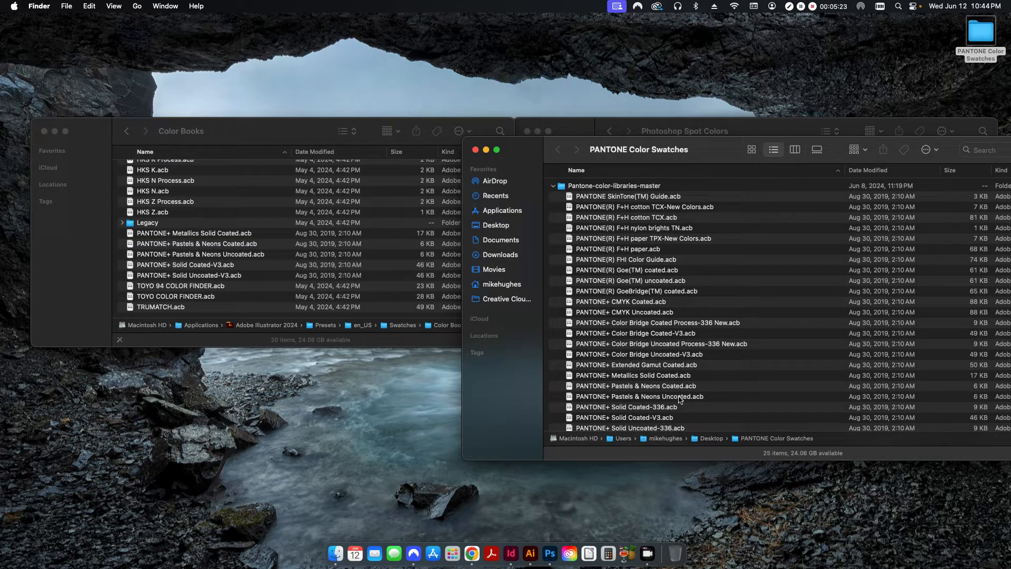
pyautogui.scroll(-1, 680, 400)
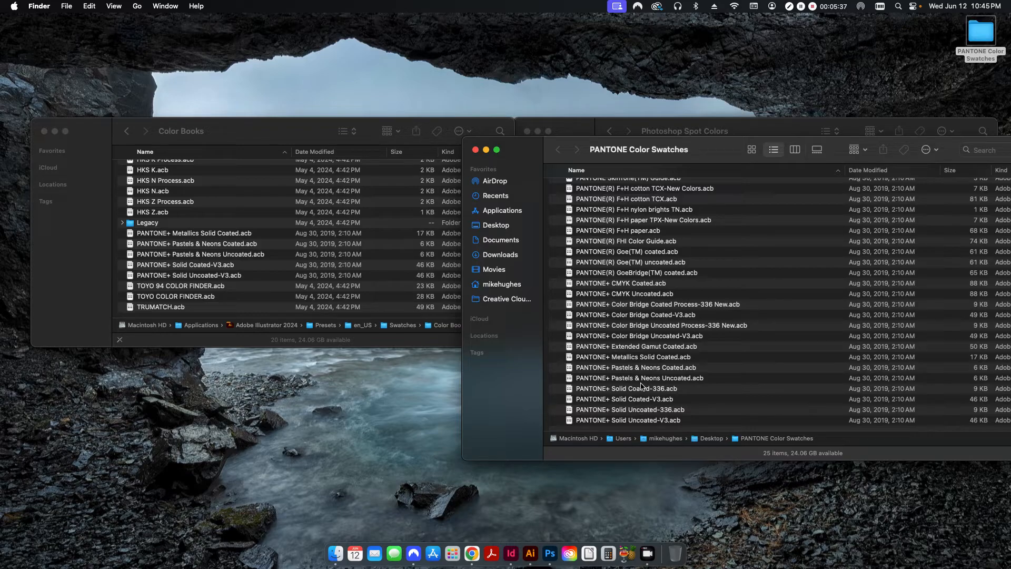
pyautogui.scroll(1, 642, 387)
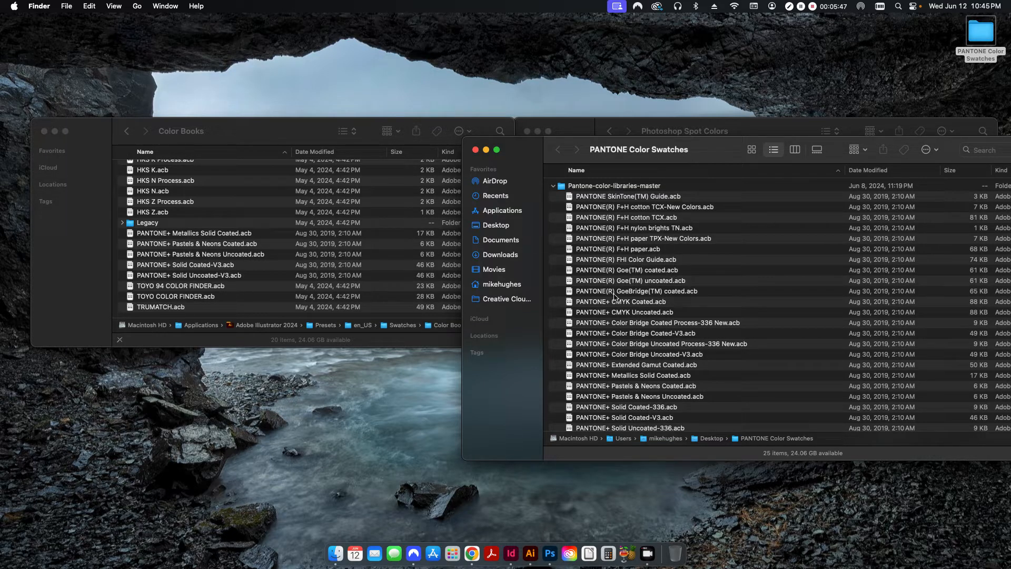
pyautogui.scroll(-1, 659, 293)
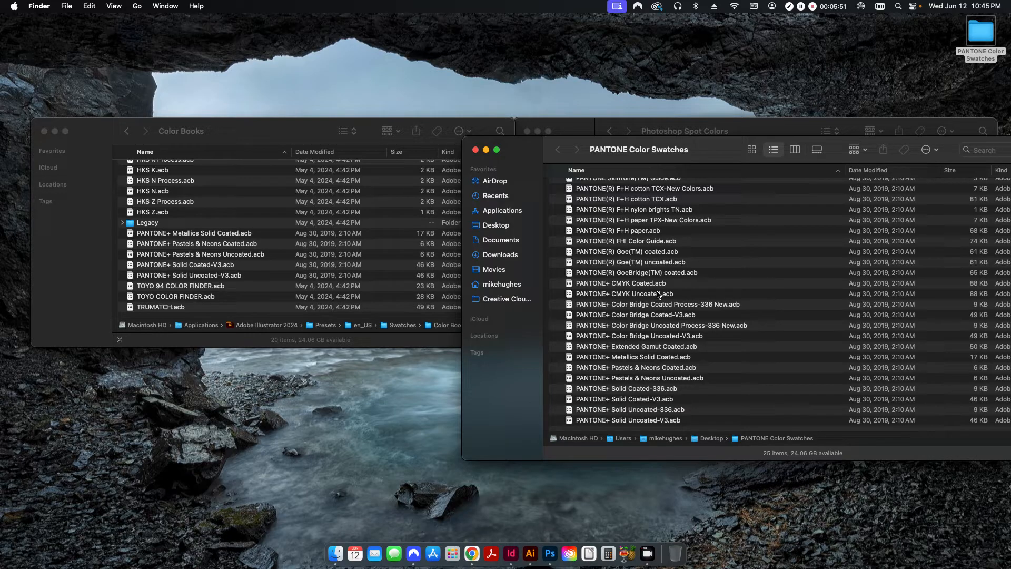
# - Select the five .acb books from GoeBridge coated through Color Bridge Coated-V3
pyautogui.click(633, 273)
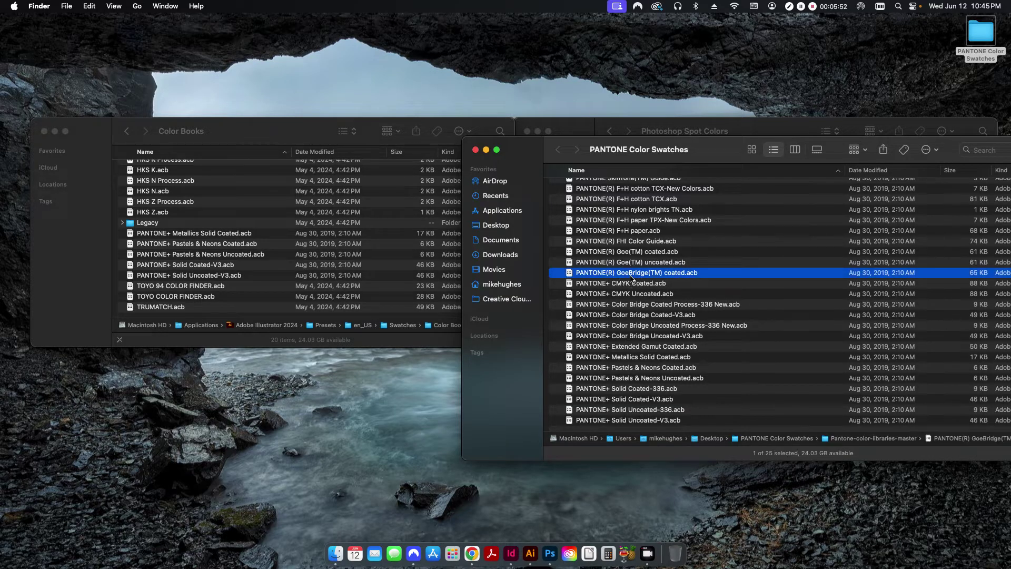
pyautogui.keyDown('shift'); pyautogui.click(628, 315); pyautogui.keyUp('shift')
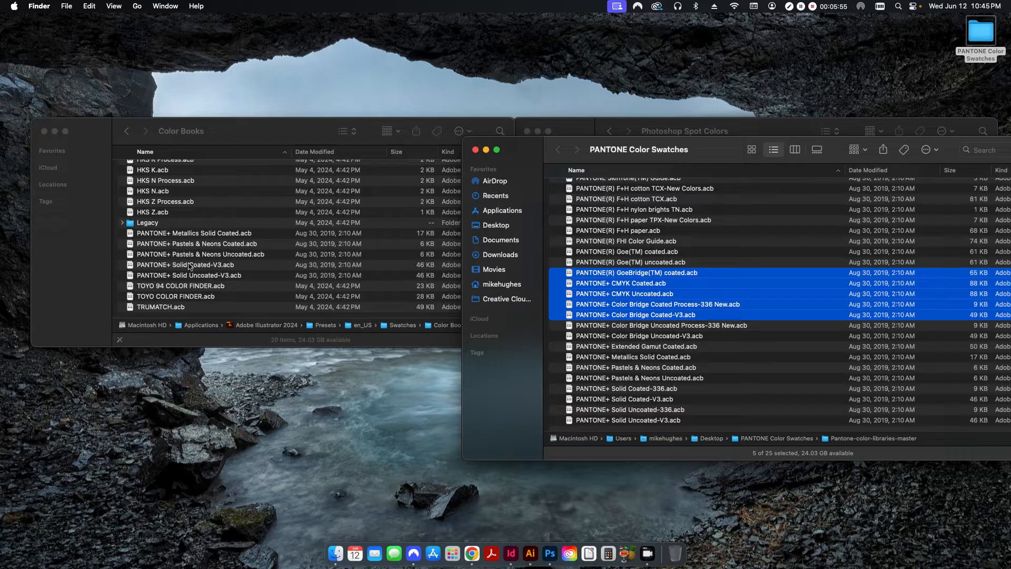
# - In the left window, go back to Applications and open the Adobe InDesign 2024 folder
pyautogui.click(232, 136)
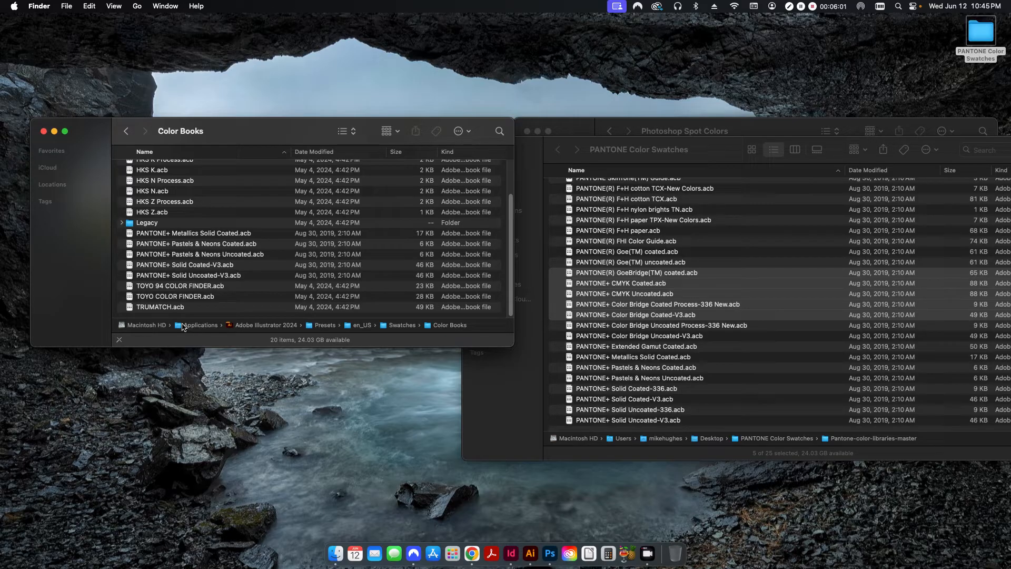
pyautogui.doubleClick(200, 324)
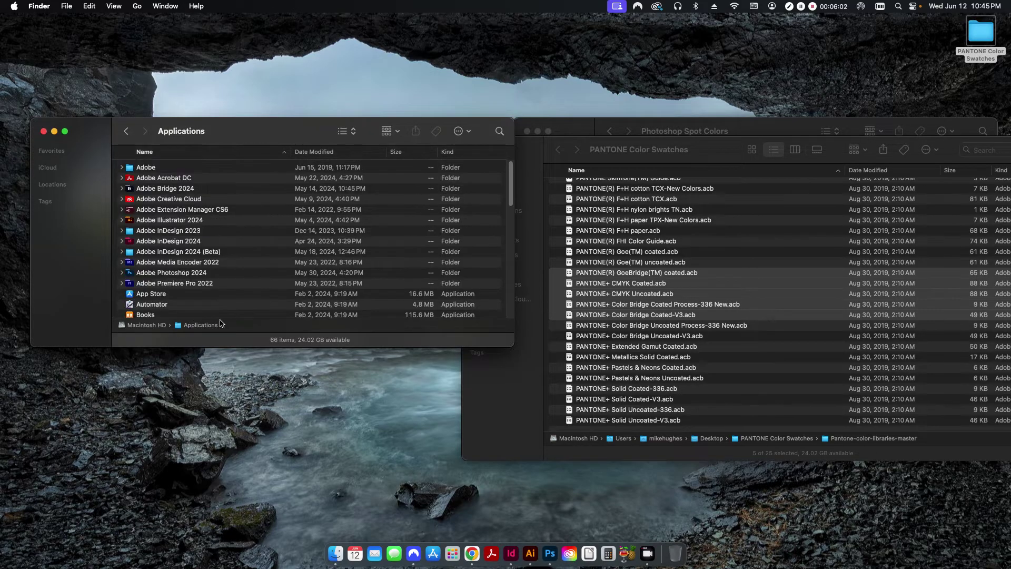
pyautogui.doubleClick(164, 240)
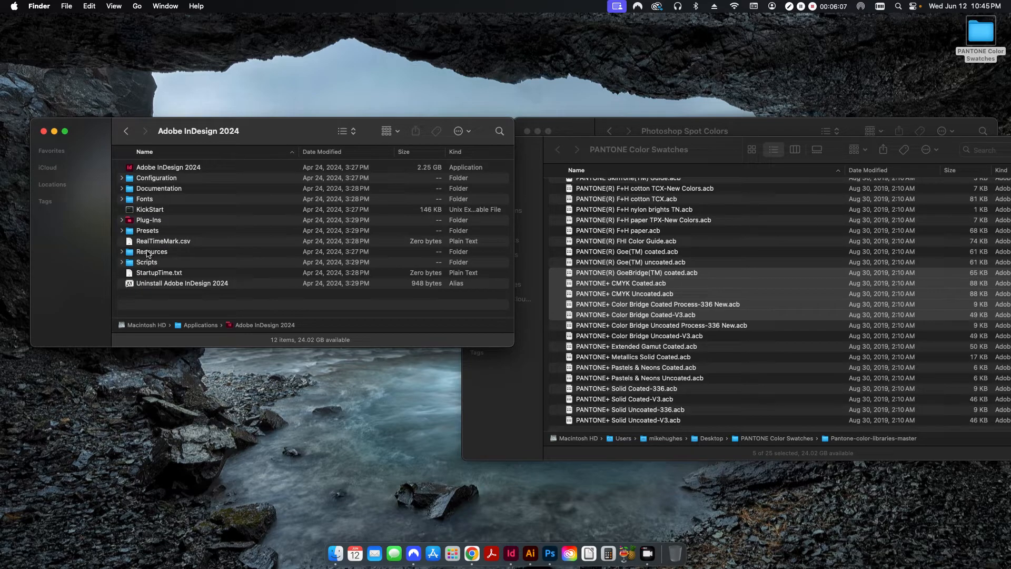
# - Review InDesign 2024's Presets > Swatch Libraries folder, then return to Applications
pyautogui.doubleClick(148, 231)
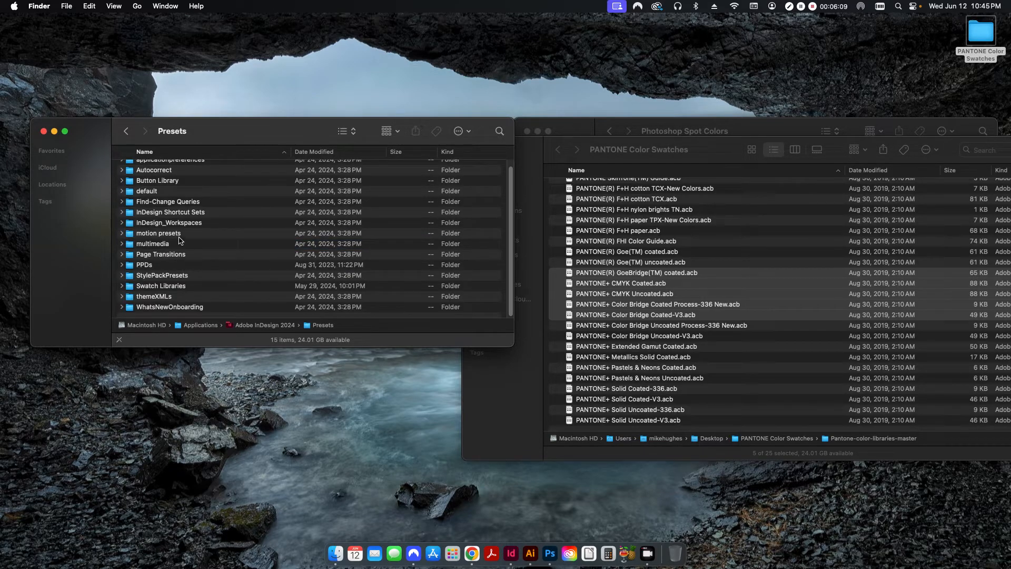
pyautogui.doubleClick(160, 285)
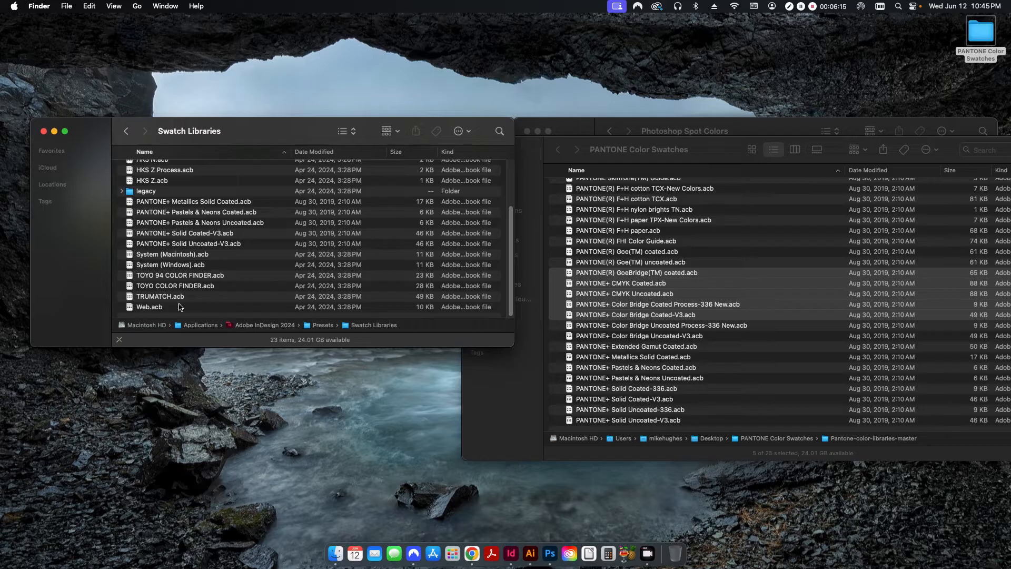
pyautogui.doubleClick(197, 325)
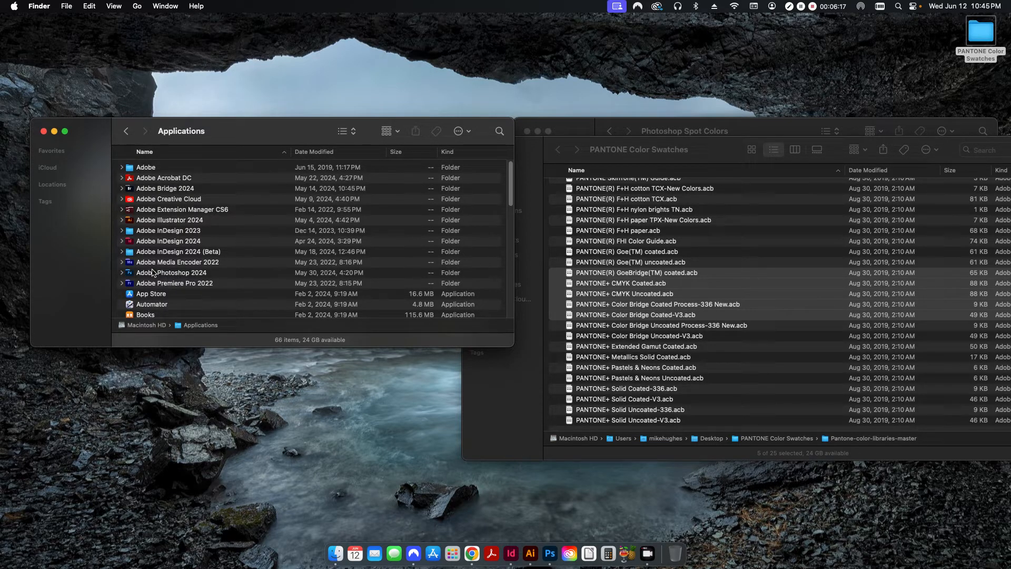
# - Open Adobe Photoshop 2024 > Presets > Color Books holding the PANTONE+ Solid books
pyautogui.doubleClick(171, 272)
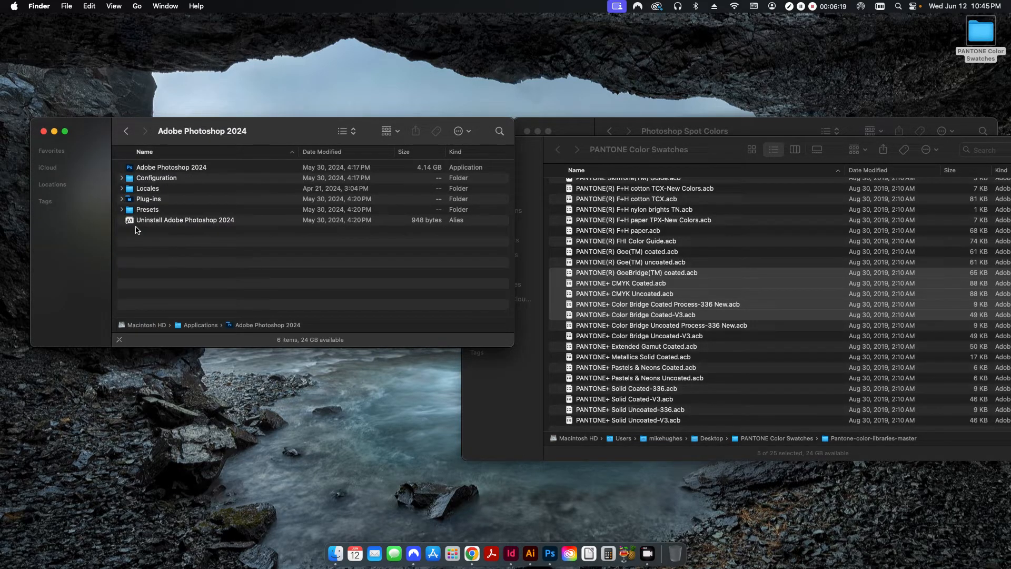
pyautogui.doubleClick(147, 209)
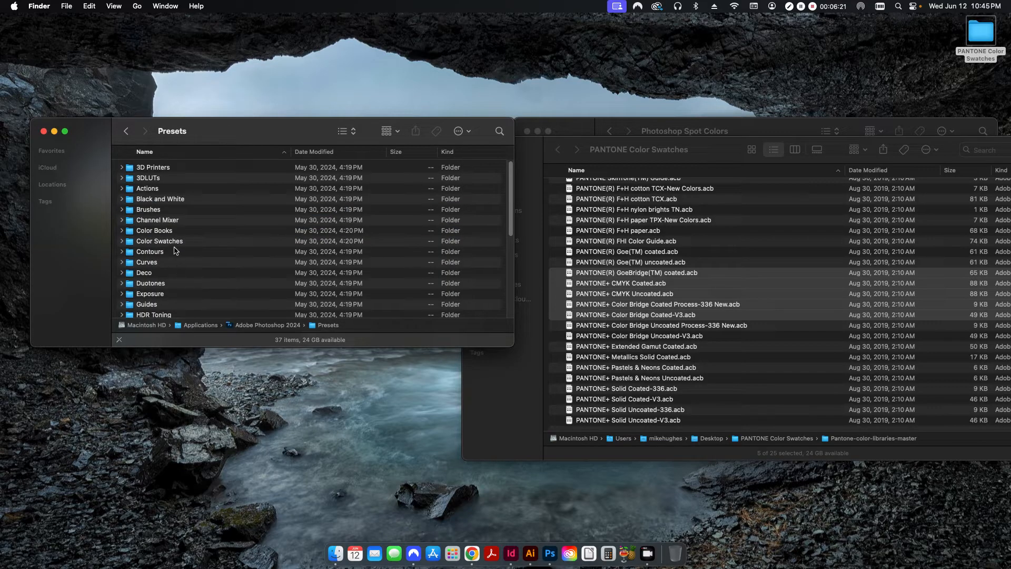
pyautogui.doubleClick(154, 231)
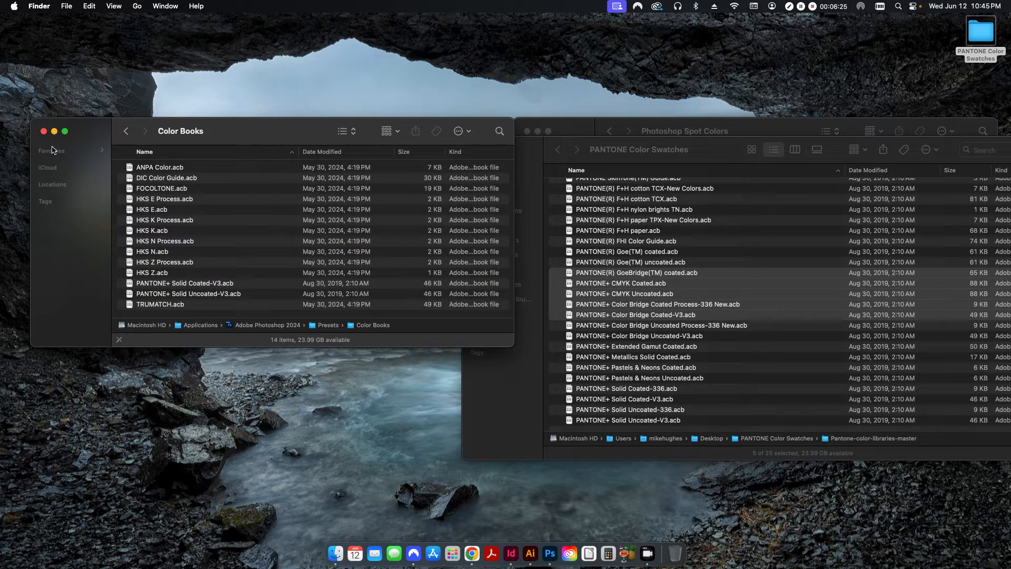
# - Switch to Photoshop 2024 and open the recent company logo image
pyautogui.click(412, 486)
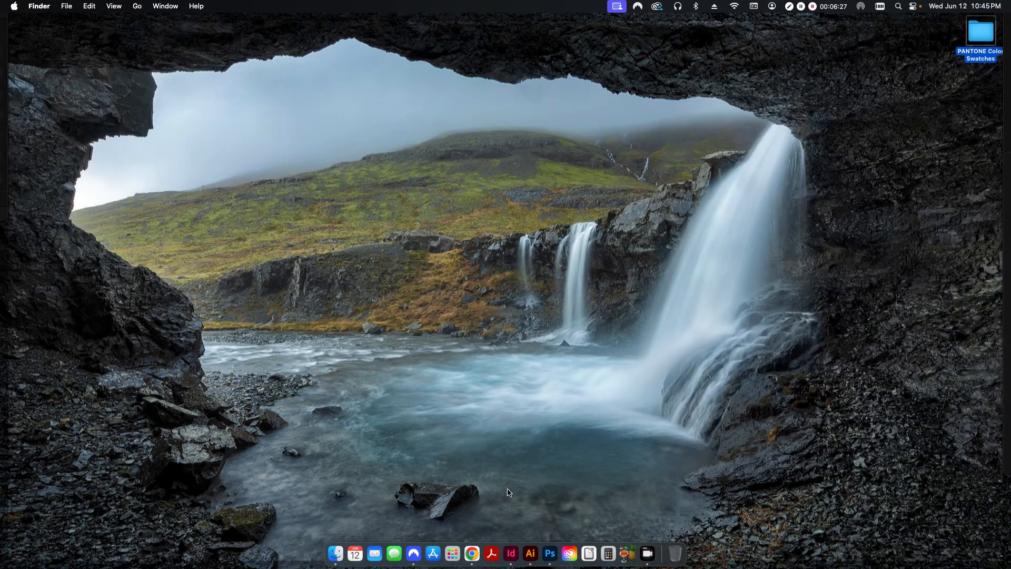
pyautogui.click(516, 514)
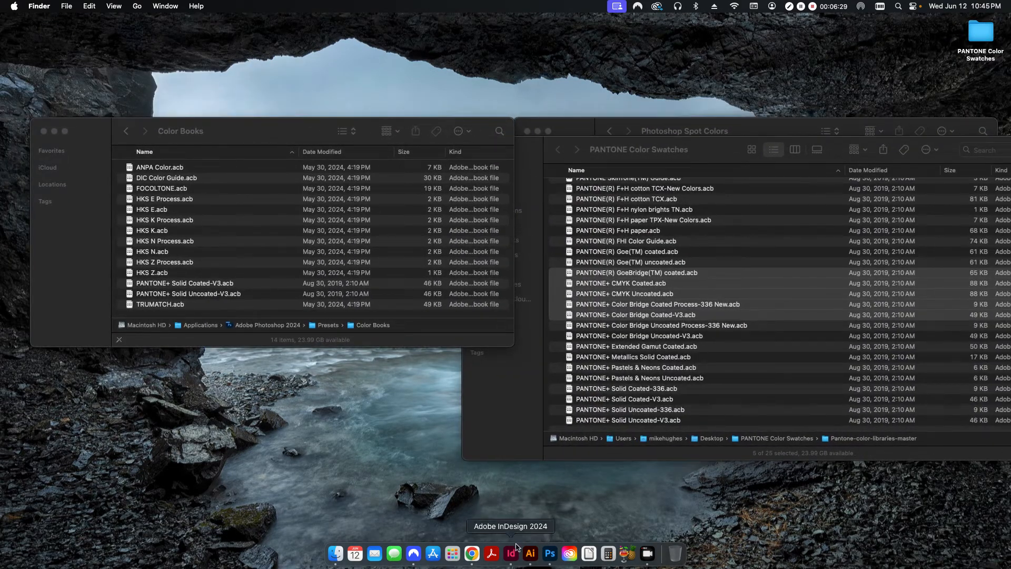
pyautogui.click(551, 555)
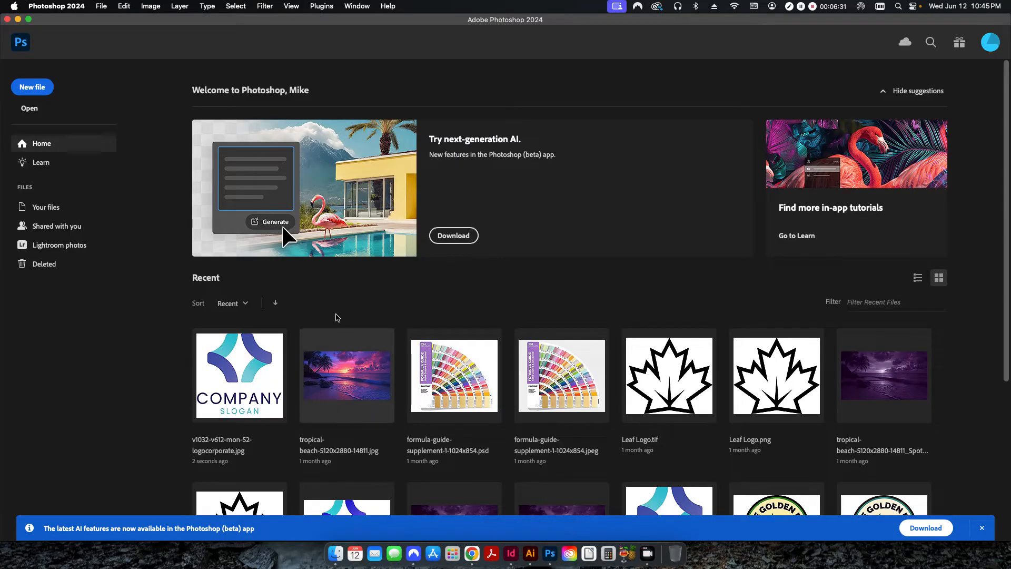
pyautogui.click(252, 376)
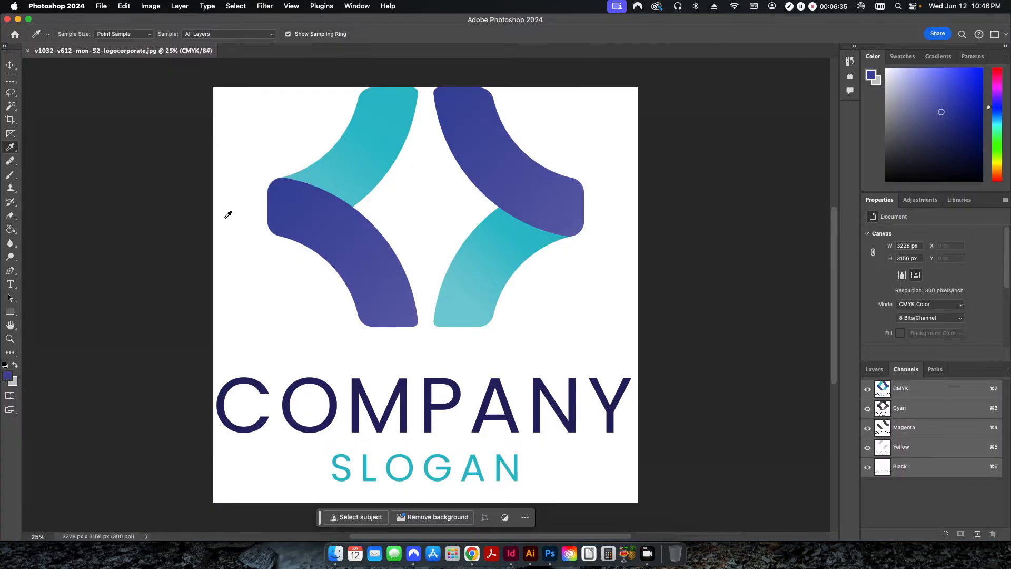
# - In Color Libraries, check the Book list for PANTONE+ entries, keeping PANTONE+ Solid Coated-V3
pyautogui.click(873, 76)
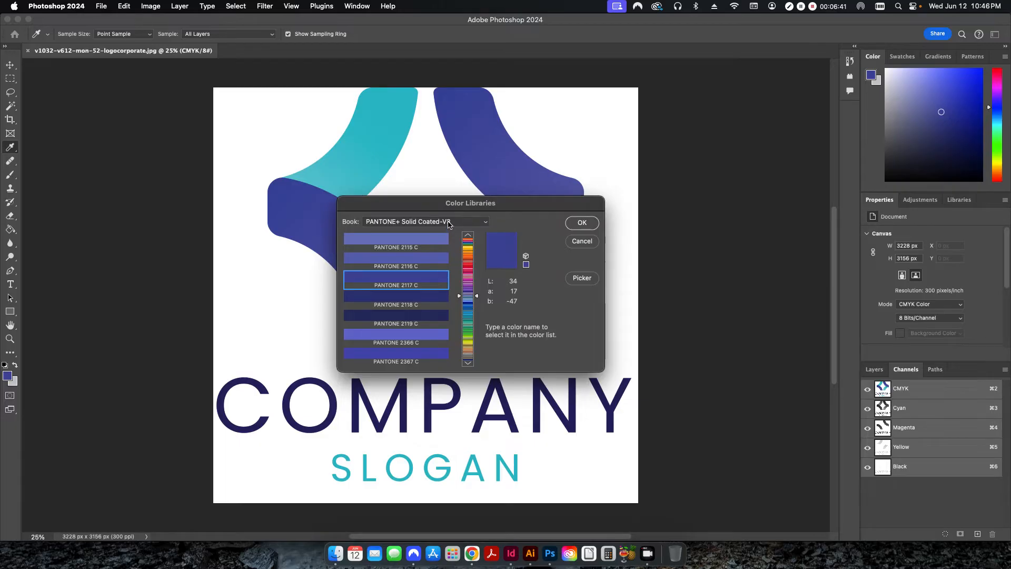
pyautogui.click(473, 230)
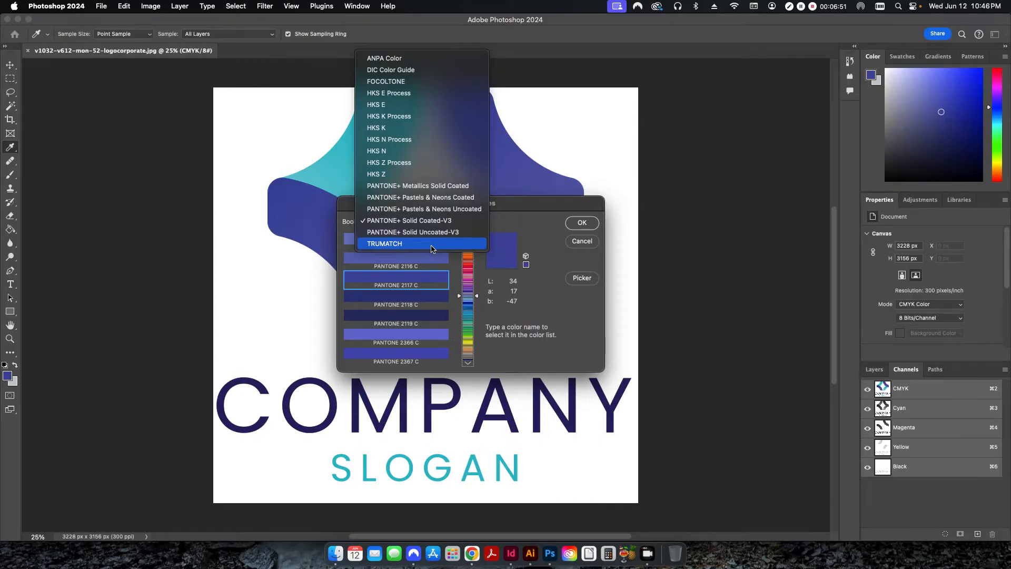
pyautogui.click(534, 238)
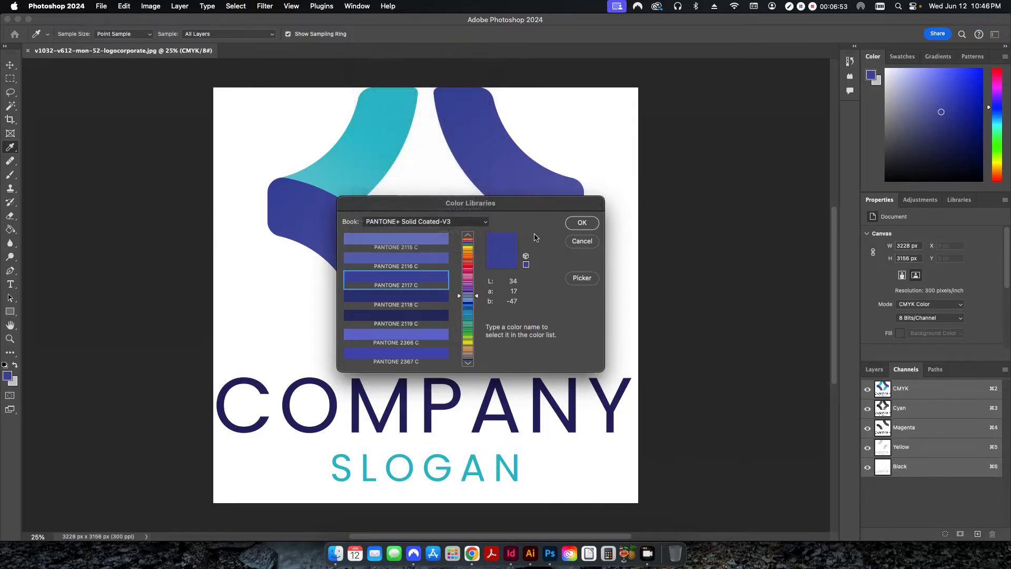
# - Cancel Color Libraries, sample the logo's teal as foreground colour and open its Color Picker
pyautogui.click(582, 241)
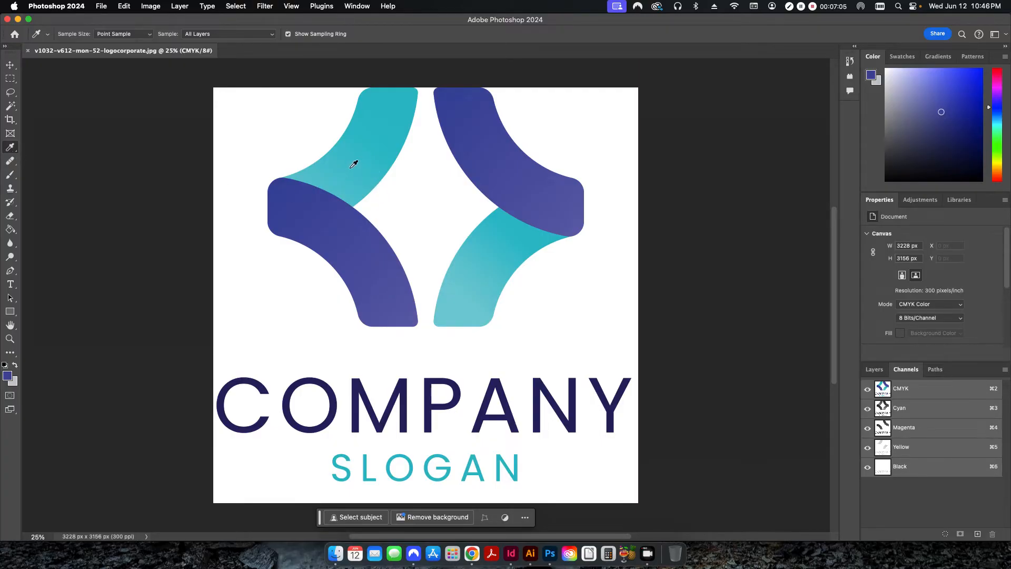
pyautogui.click(344, 171)
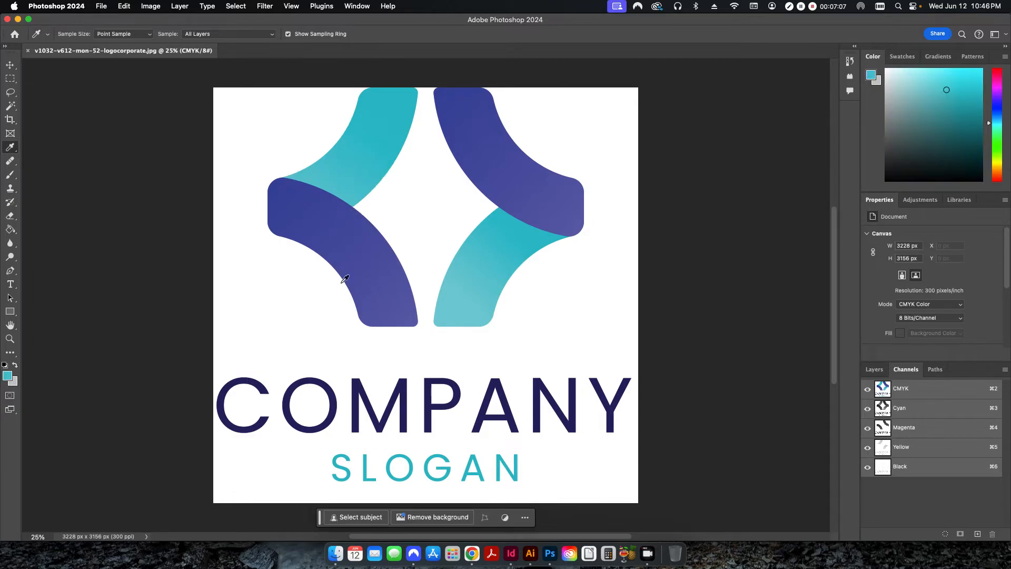
pyautogui.click(873, 76)
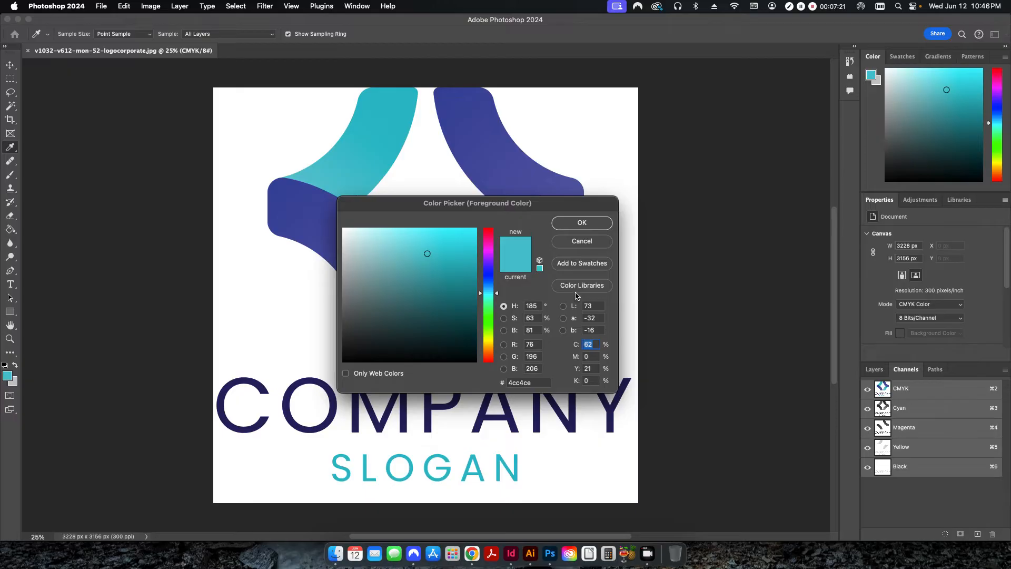
# - Match the teal to PANTONE 2227 in Solid Uncoated-V3 as well as Coated, then cancel
pyautogui.click(577, 288)
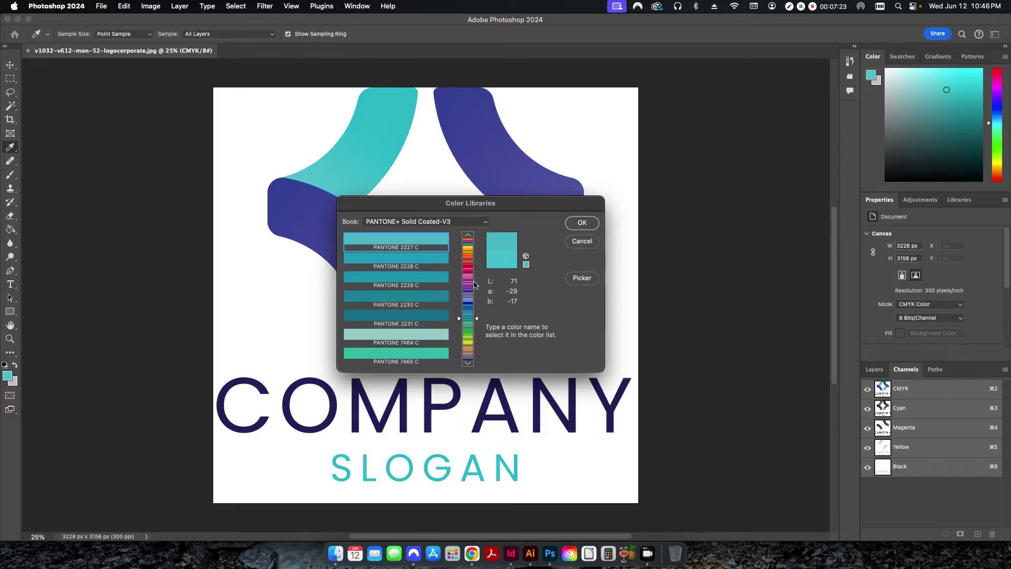
pyautogui.click(449, 222)
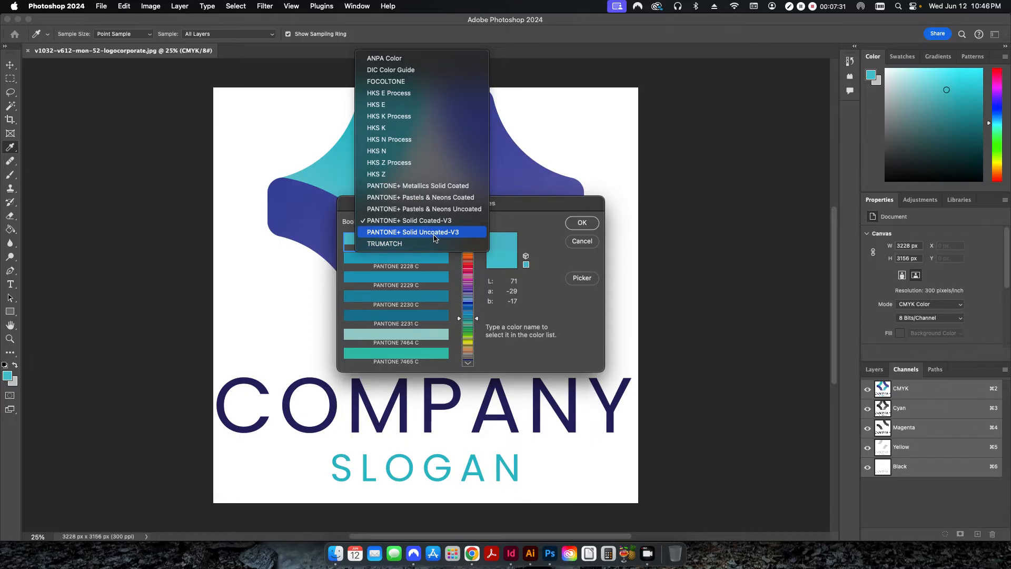
pyautogui.click(397, 234)
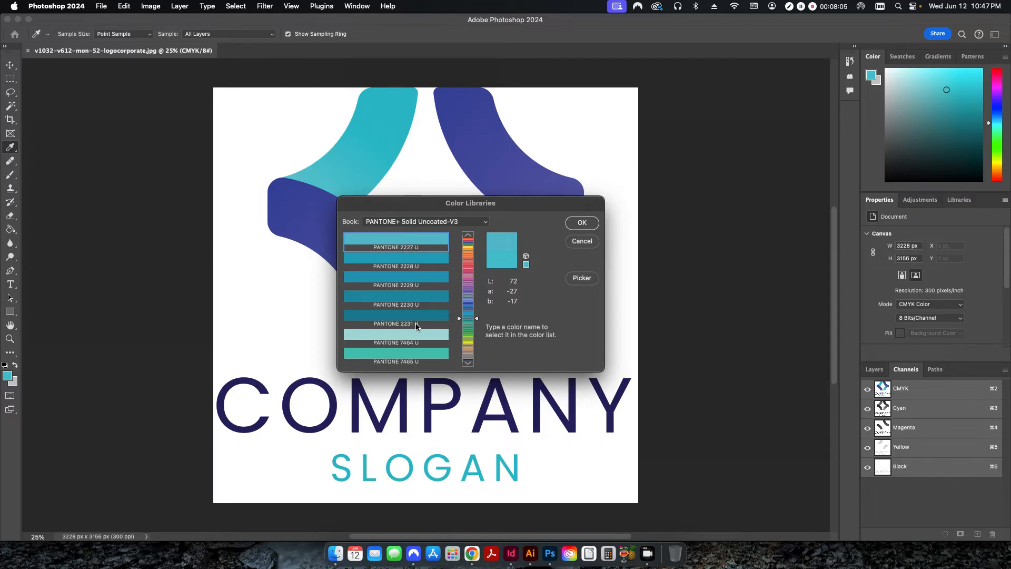
pyautogui.click(583, 240)
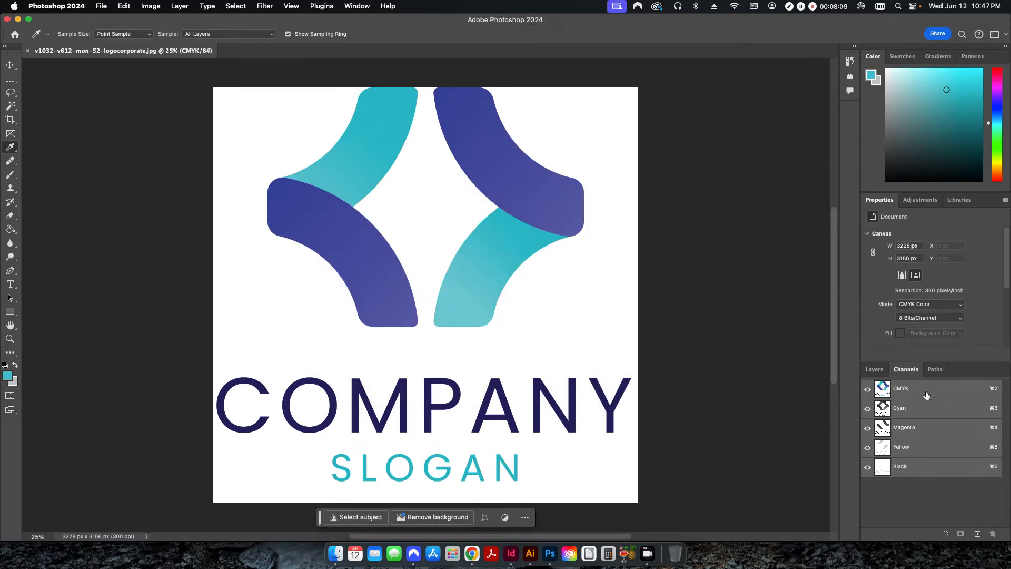
# - Select all the logo's teal areas with Select > Color Range
pyautogui.click(1005, 371)
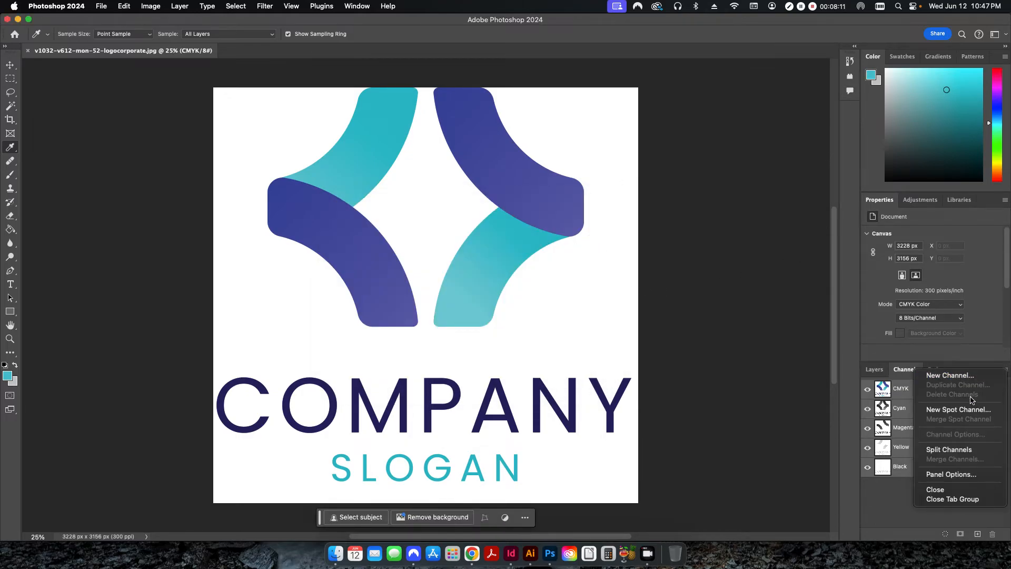
pyautogui.click(771, 336)
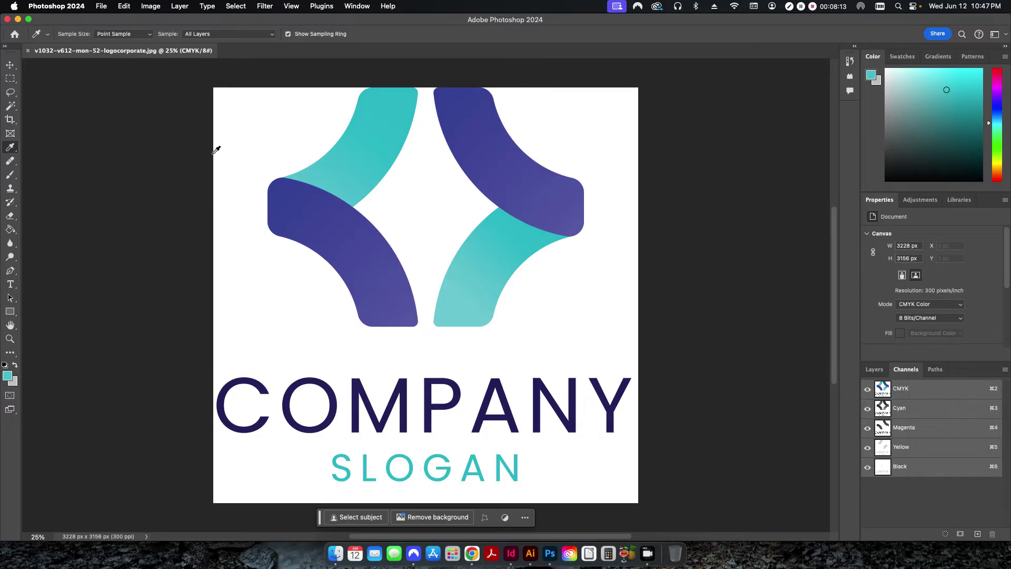
pyautogui.click(235, 7)
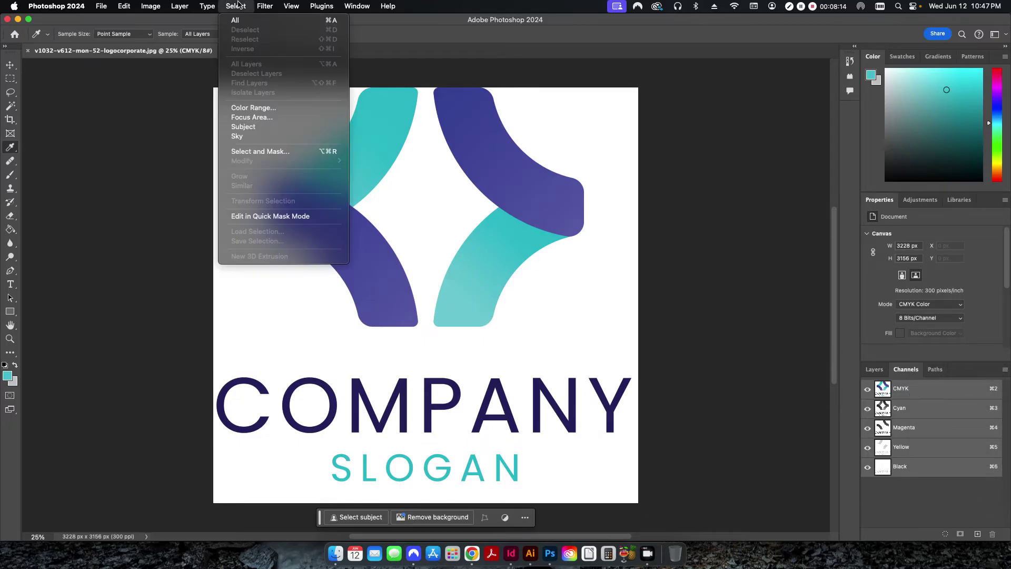
pyautogui.click(252, 107)
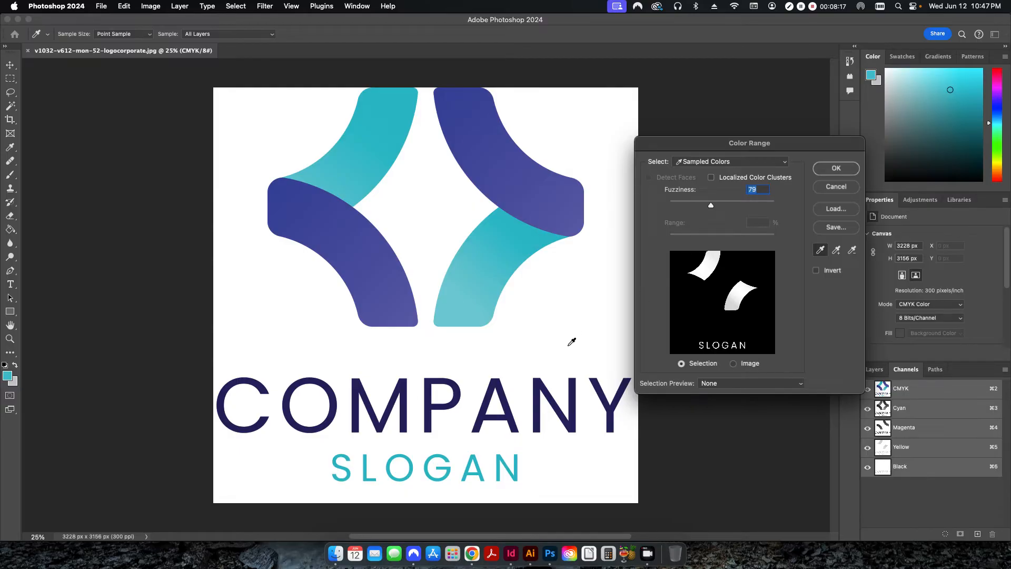
pyautogui.click(836, 167)
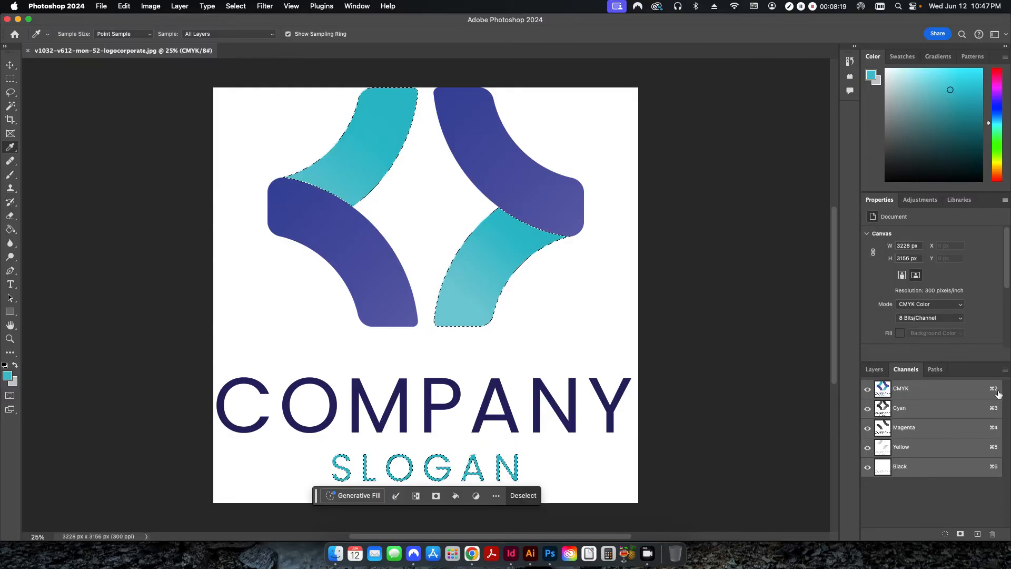
# - Start a new spot channel from the selection via the Channels panel menu
pyautogui.click(1005, 369)
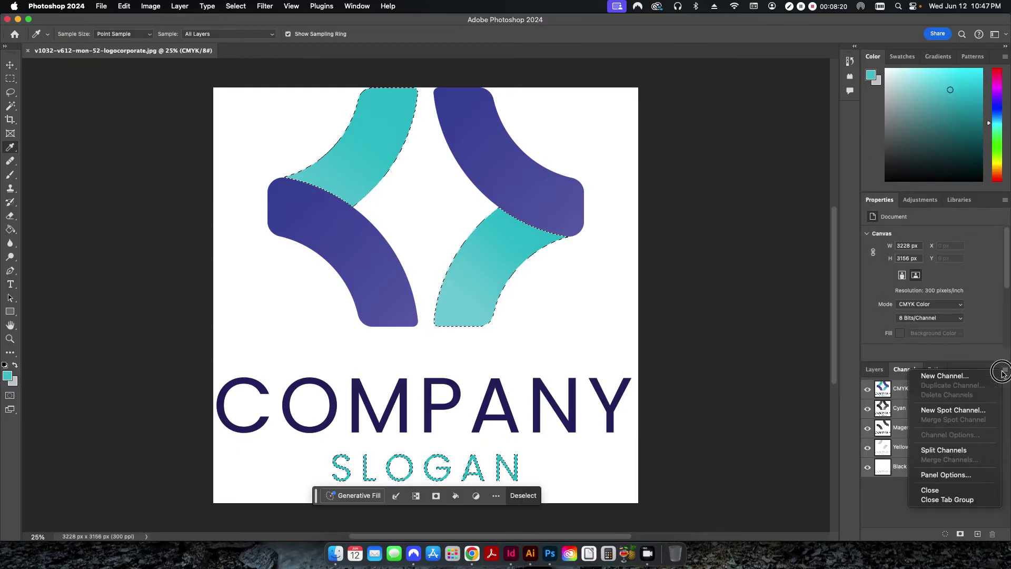
pyautogui.click(954, 410)
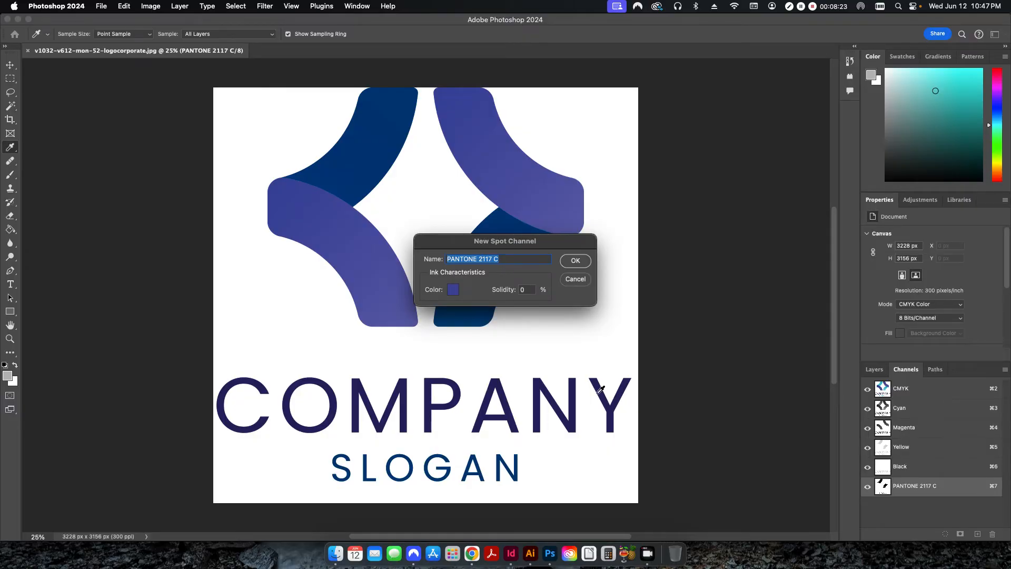
# - Create the PANTONE 2227 C spot channel with ink PANTONE 2227 U from the Solid Uncoated book
pyautogui.press('Left')
pyautogui.press('BackSpace')
pyautogui.press('BackSpace')
pyautogui.write('22')
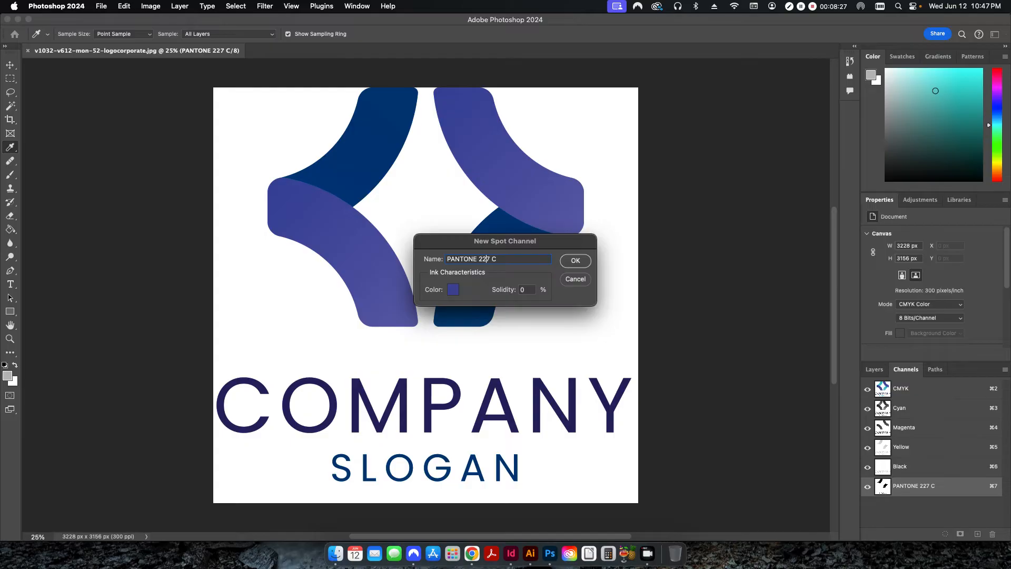
pyautogui.click(454, 290)
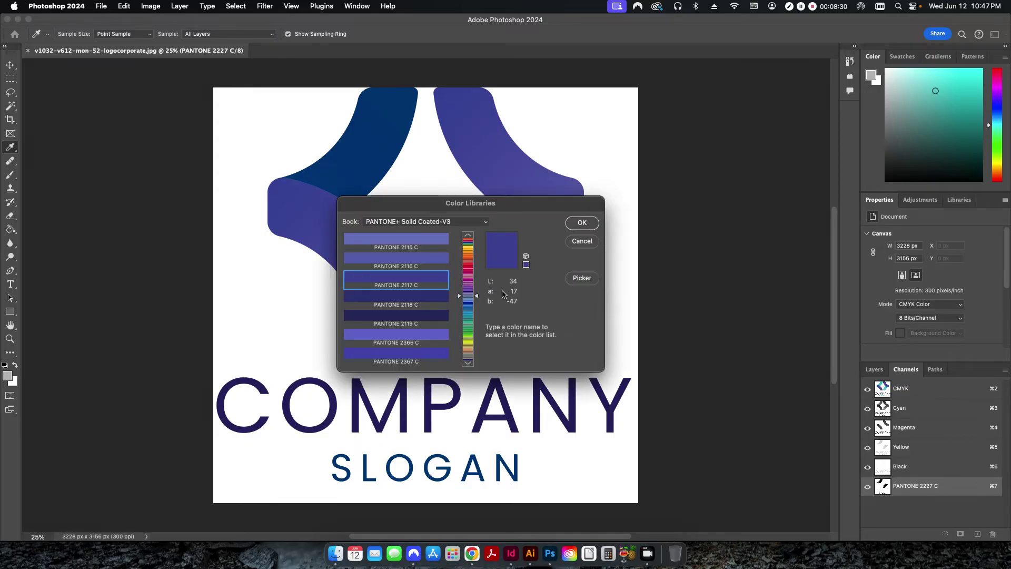
pyautogui.click(429, 221)
pyautogui.write('2227')
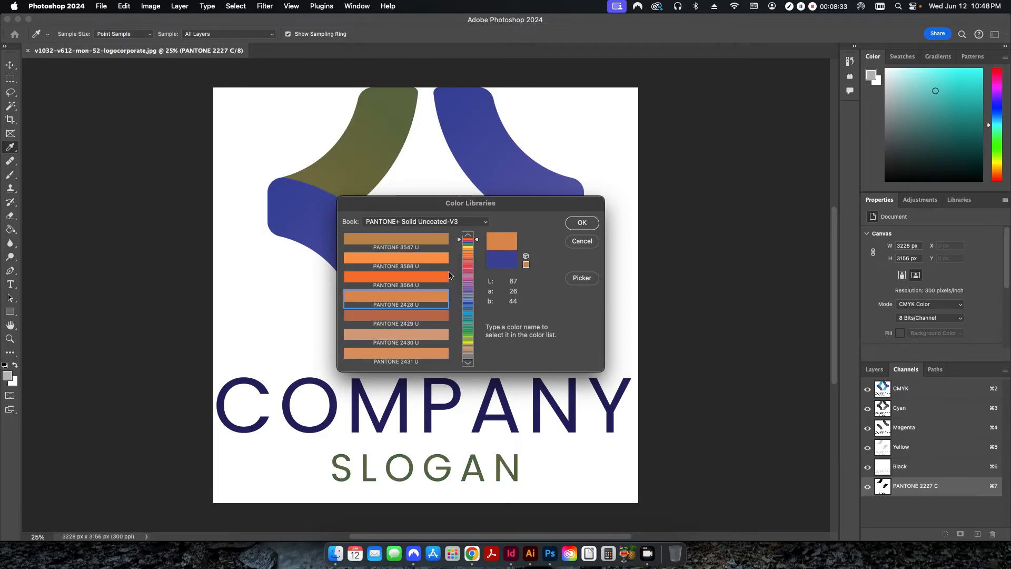
pyautogui.click(587, 225)
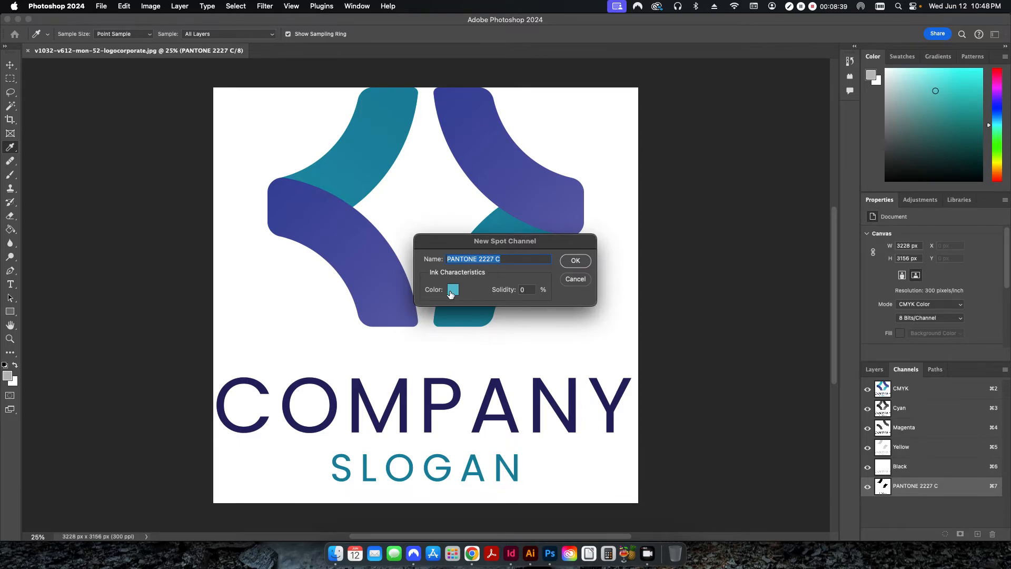
pyautogui.click(575, 260)
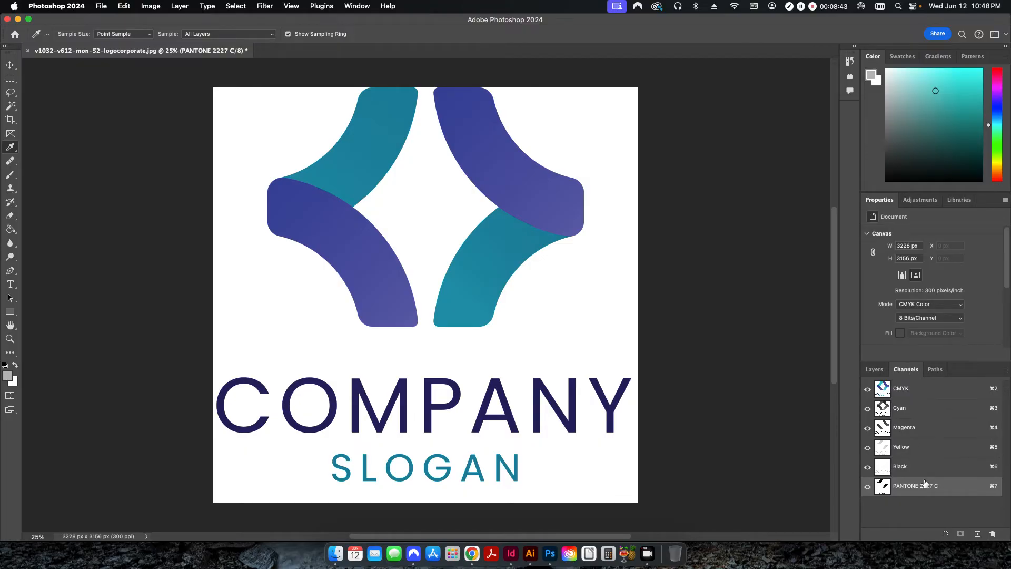
# - Hide the CMYK channels to check the spot channel alone, then restore the composite
pyautogui.click(867, 388)
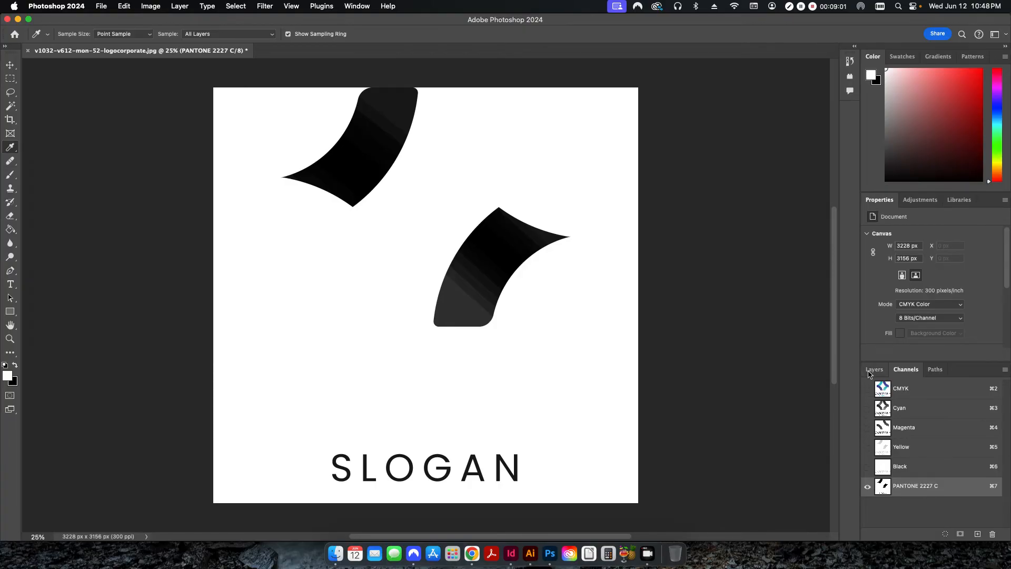
pyautogui.click(868, 388)
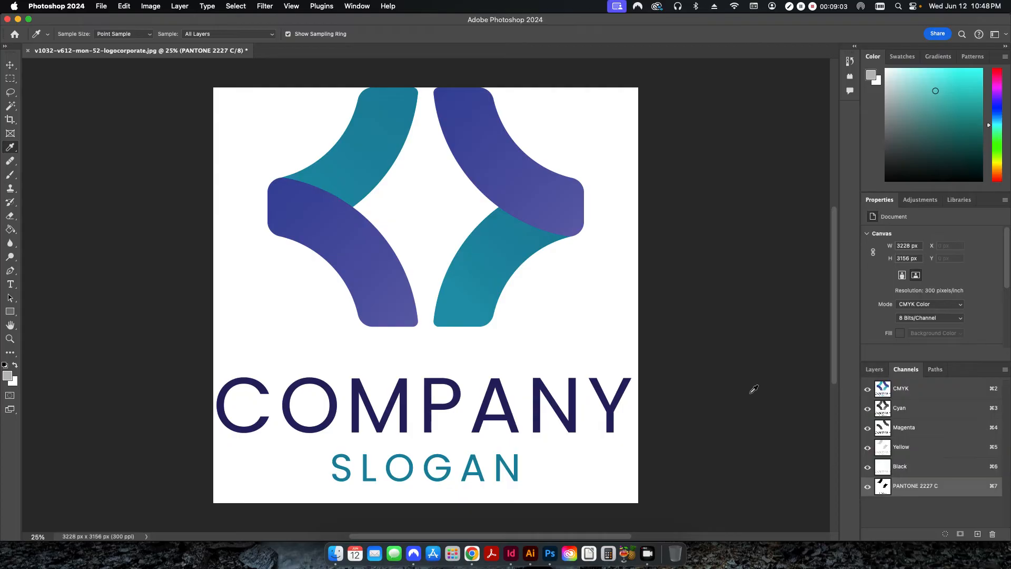